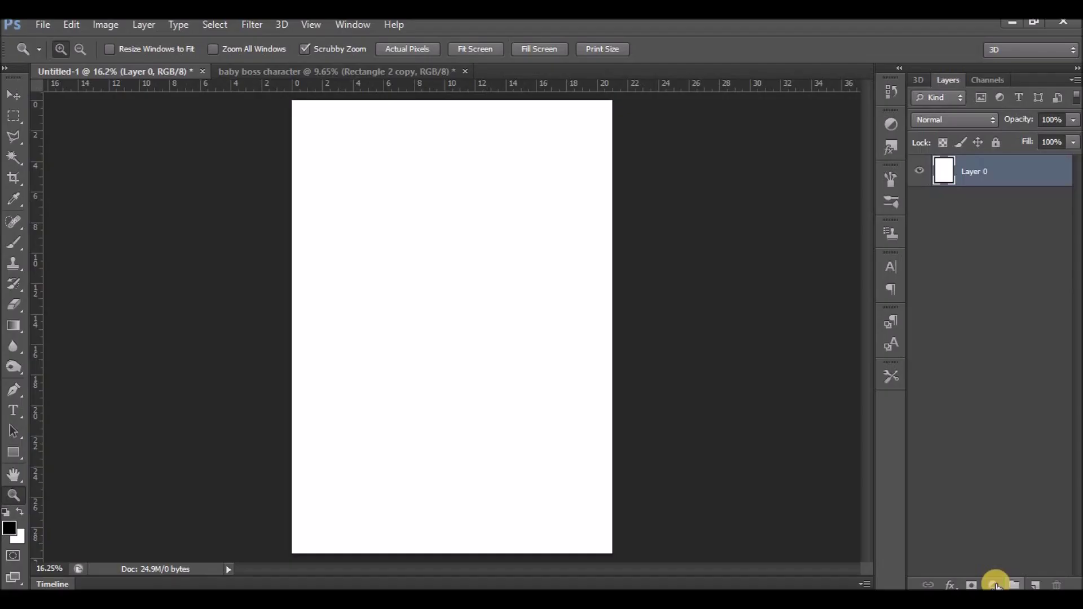
Step: Open the fill and adjustment layer list from the Layers panel of the blank white poster
left_click(992, 586)
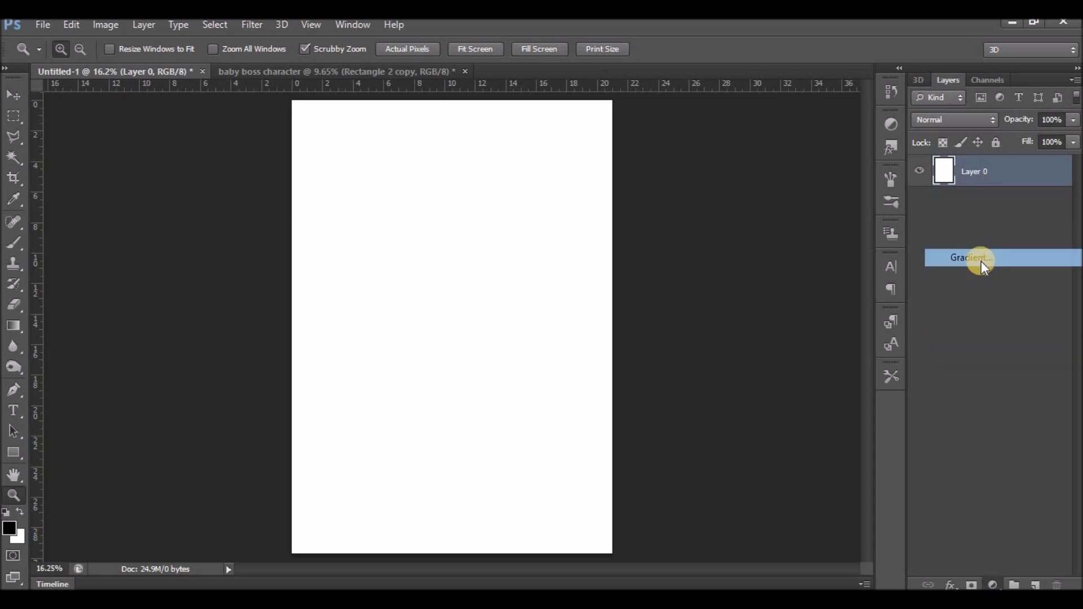
Step: Add a Gradient Fill layer with Radial style and Reverse checked
left_click(973, 257)
left_click(812, 217)
left_click(800, 242)
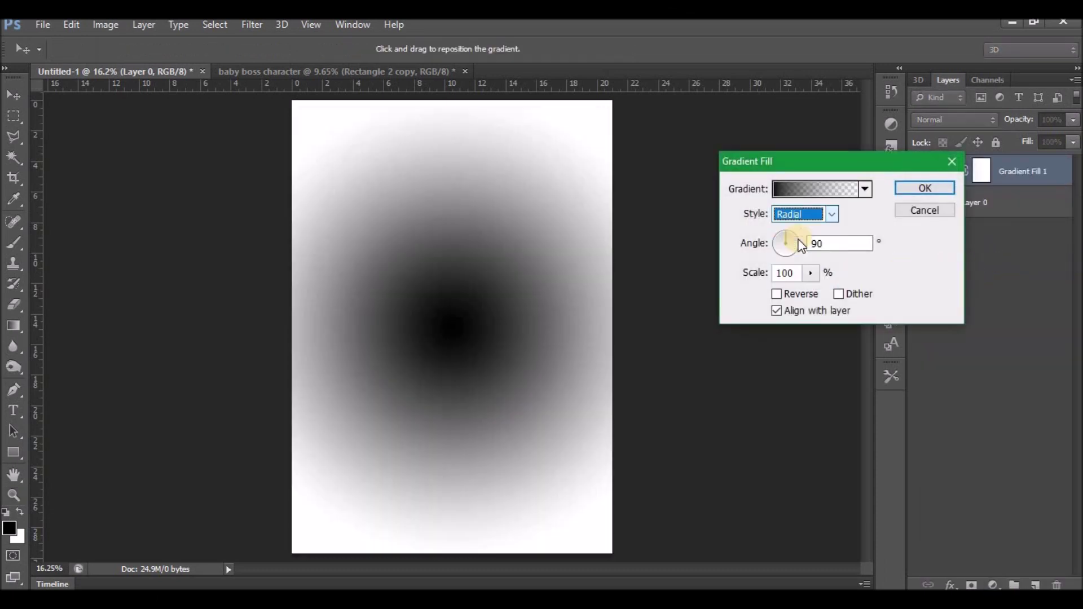
left_click(802, 293)
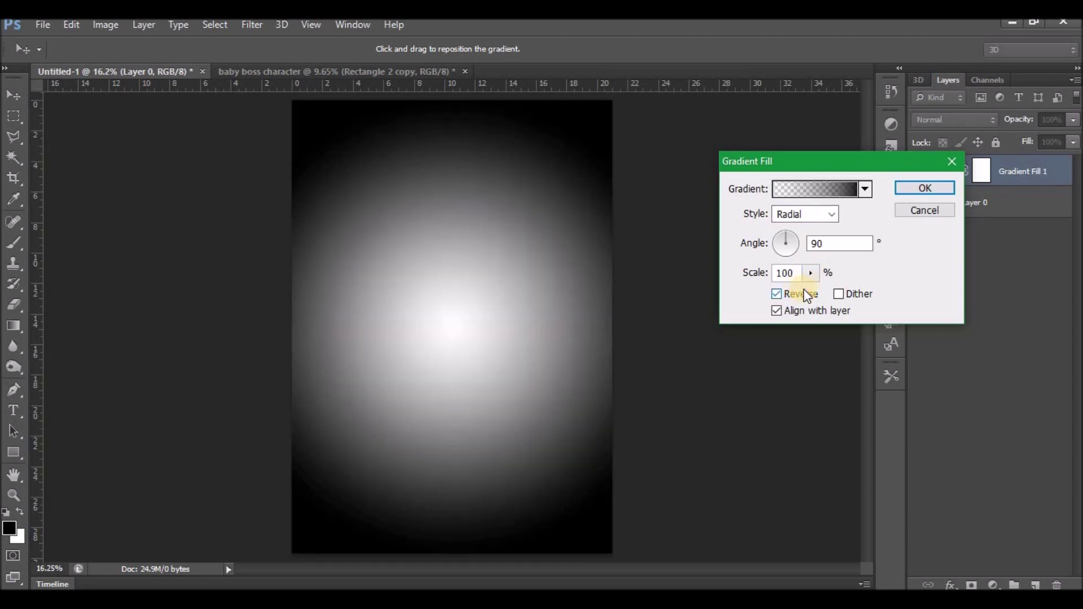
left_click(818, 194)
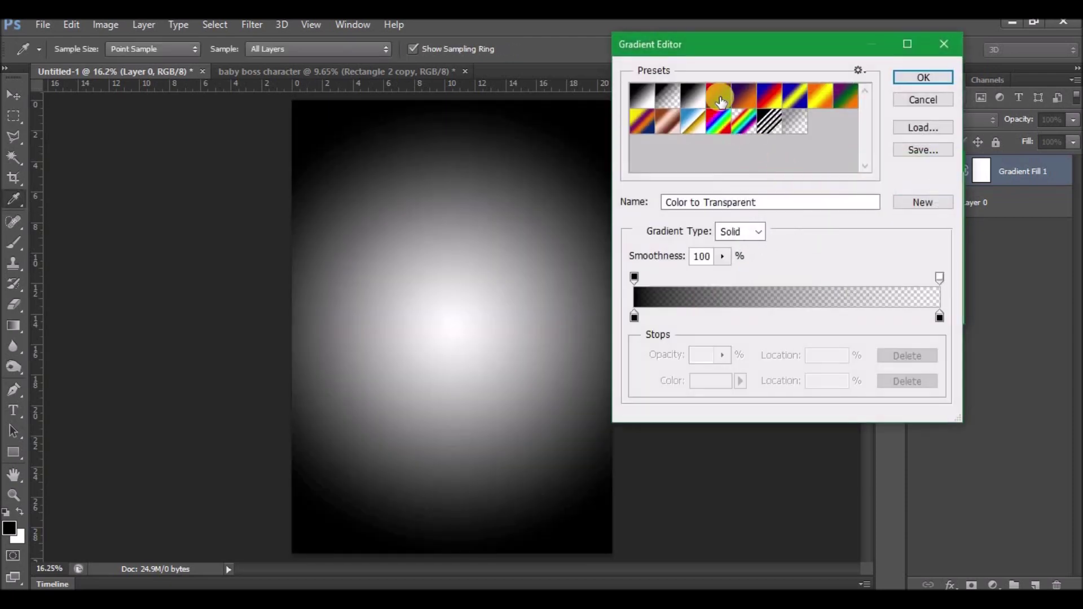
Step: Start from the Blue, Red, Yellow preset and set the first colour stop to 028bc5
left_click(765, 100)
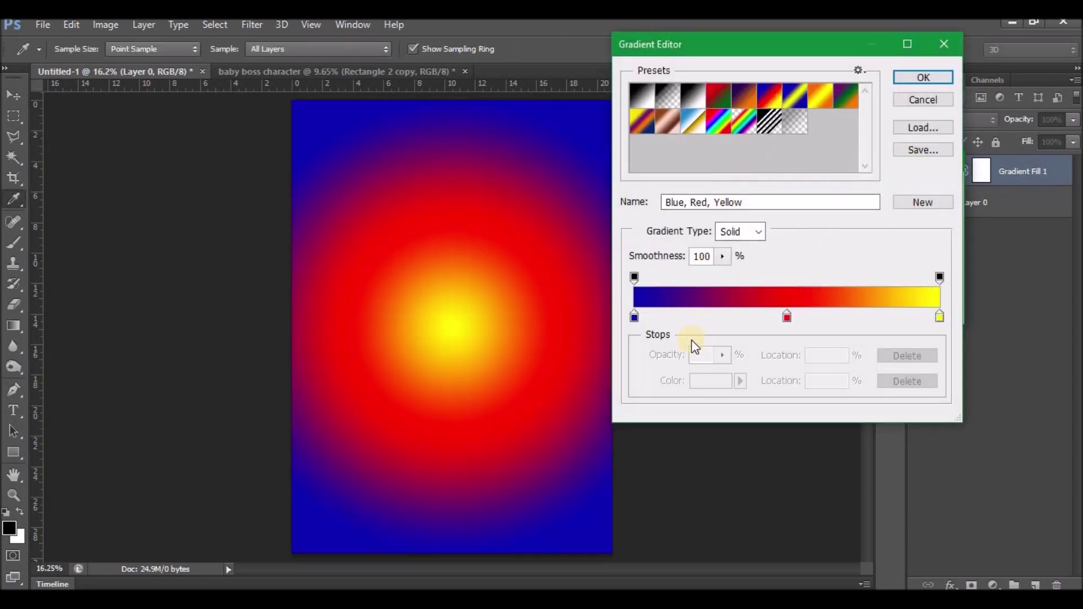
key("alt+Tab")
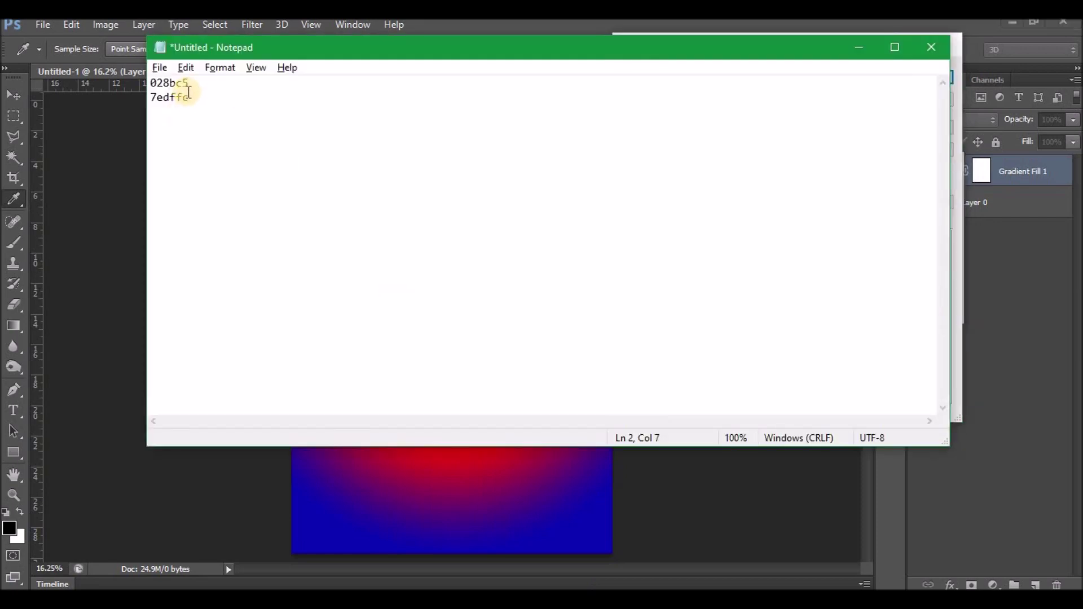
left_click_drag(191, 86, 138, 88)
key("ctrl+c")
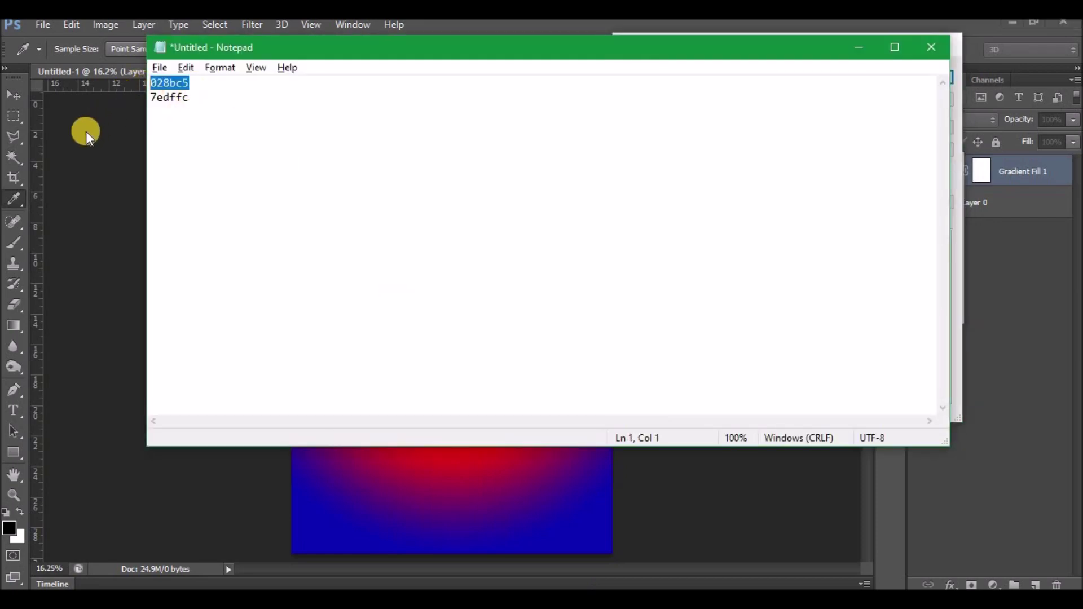
left_click(35, 159)
left_click(635, 317)
double_click(635, 318)
left_click_drag(821, 490, 719, 492)
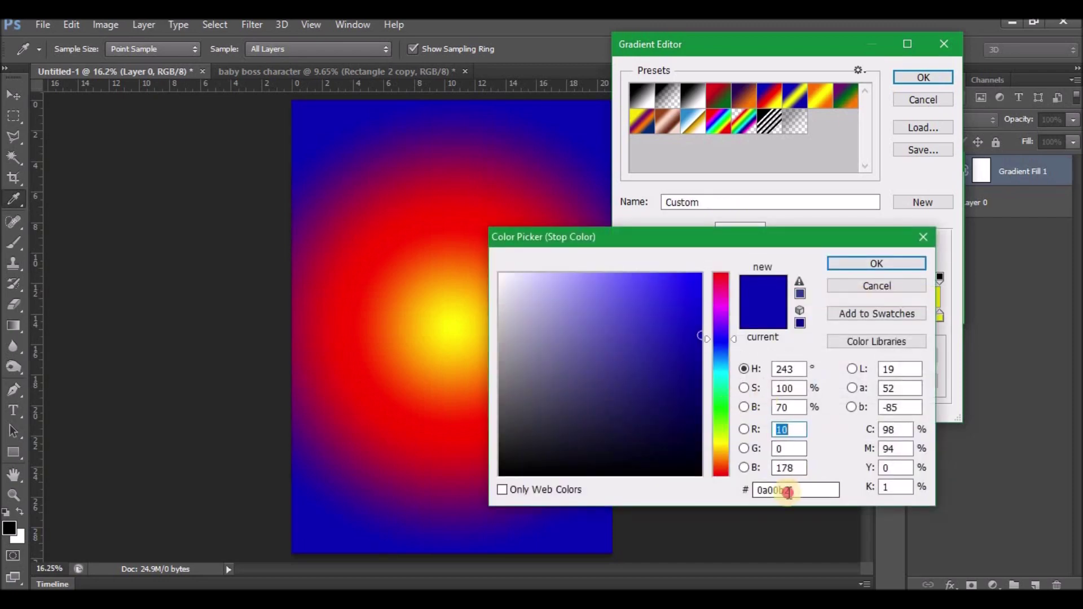
key("ctrl+v")
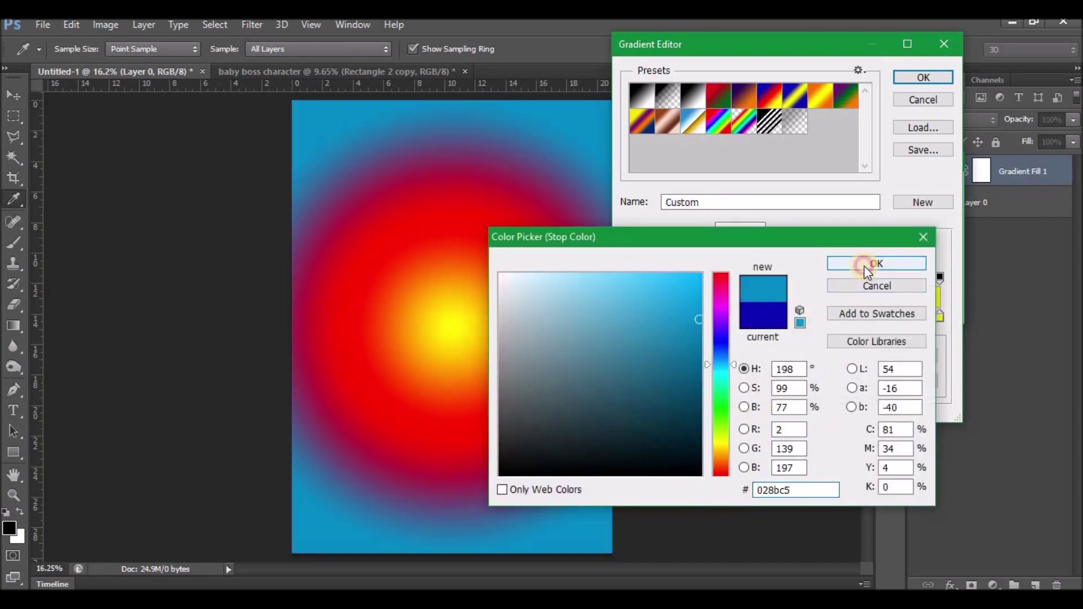
left_click(866, 266)
Step: Set the middle gradient colour stop to light blue 7edffc
key("alt+Tab")
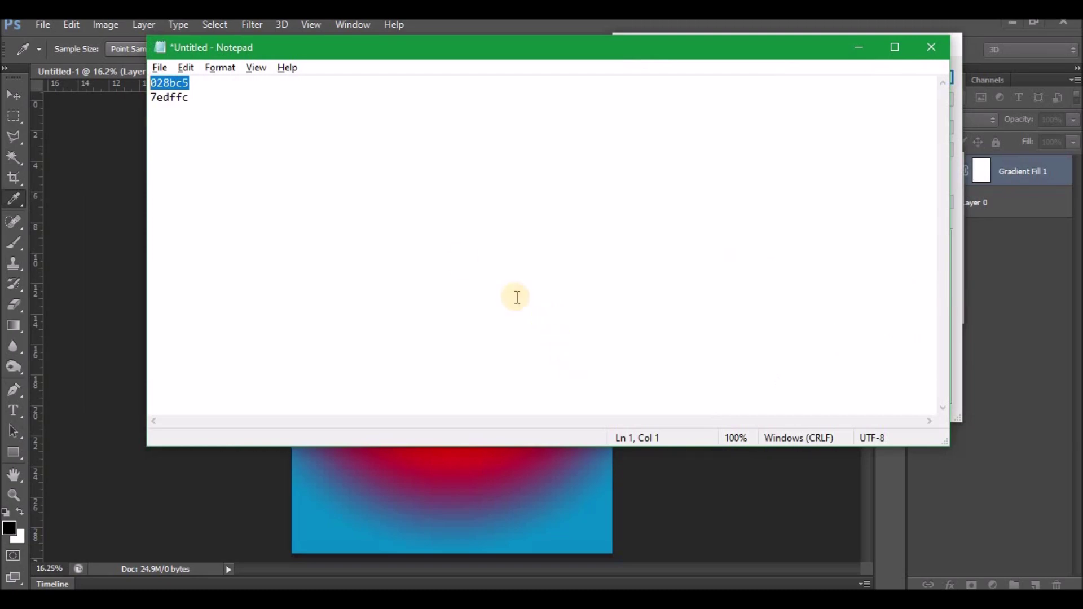
left_click_drag(191, 97, 148, 97)
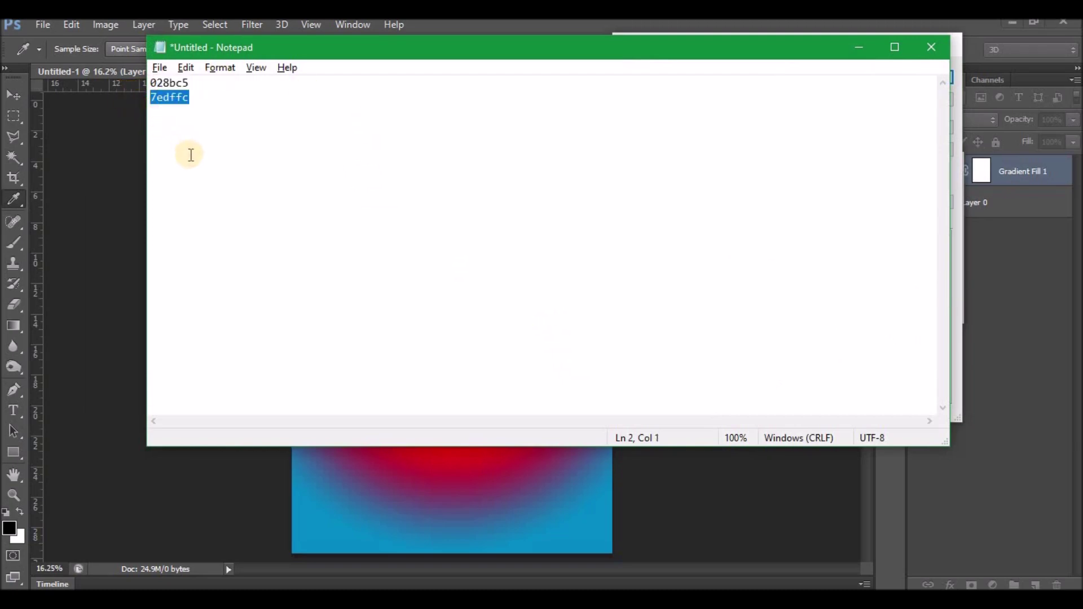
key("alt+Tab")
left_click(786, 316)
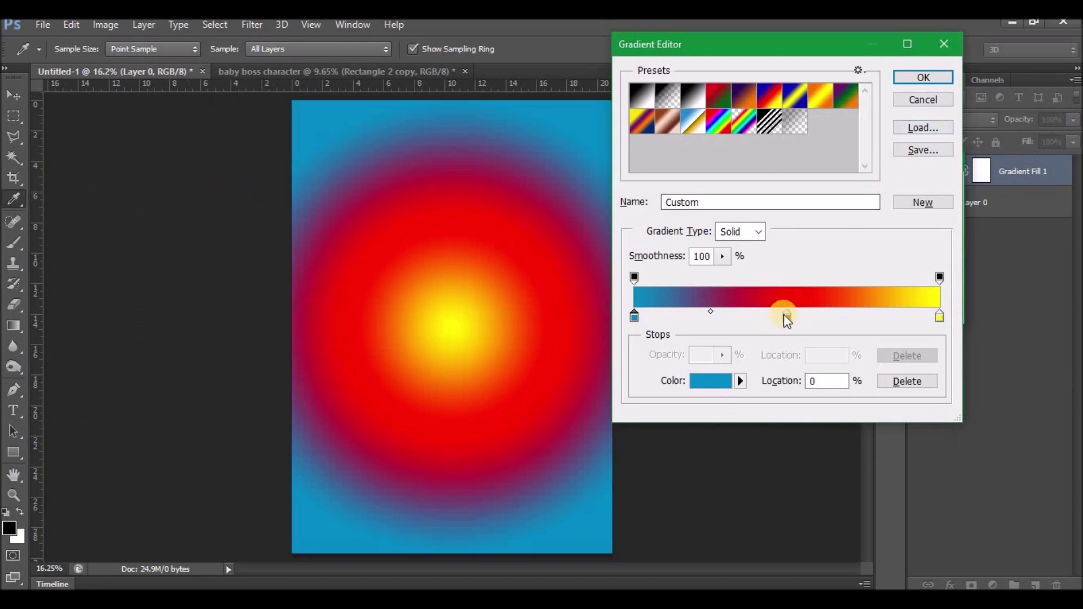
left_click(711, 381)
left_click(726, 492)
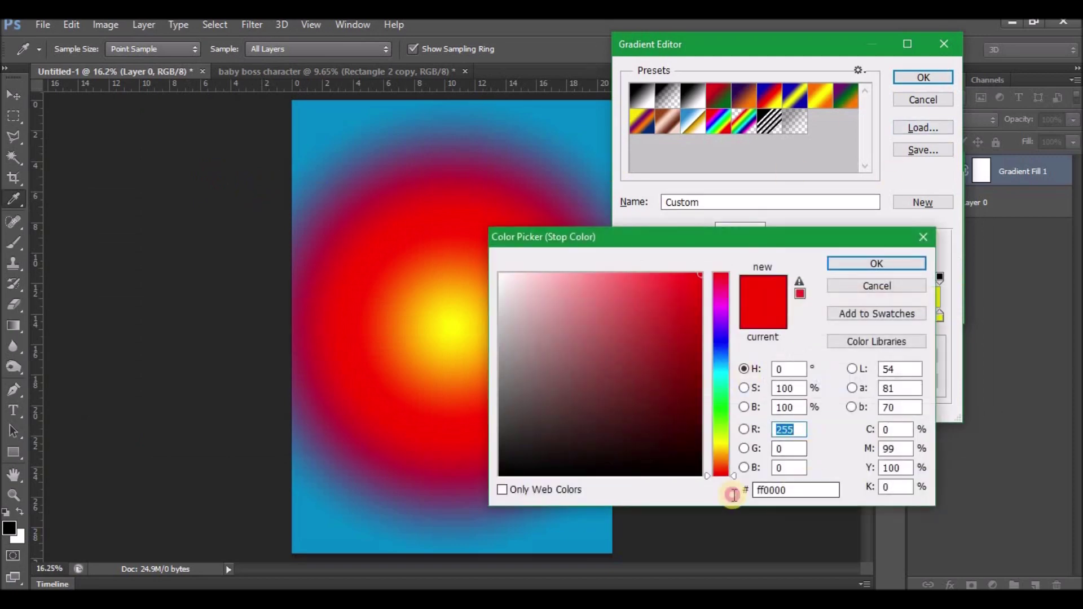
type("7edffc")
left_click(875, 263)
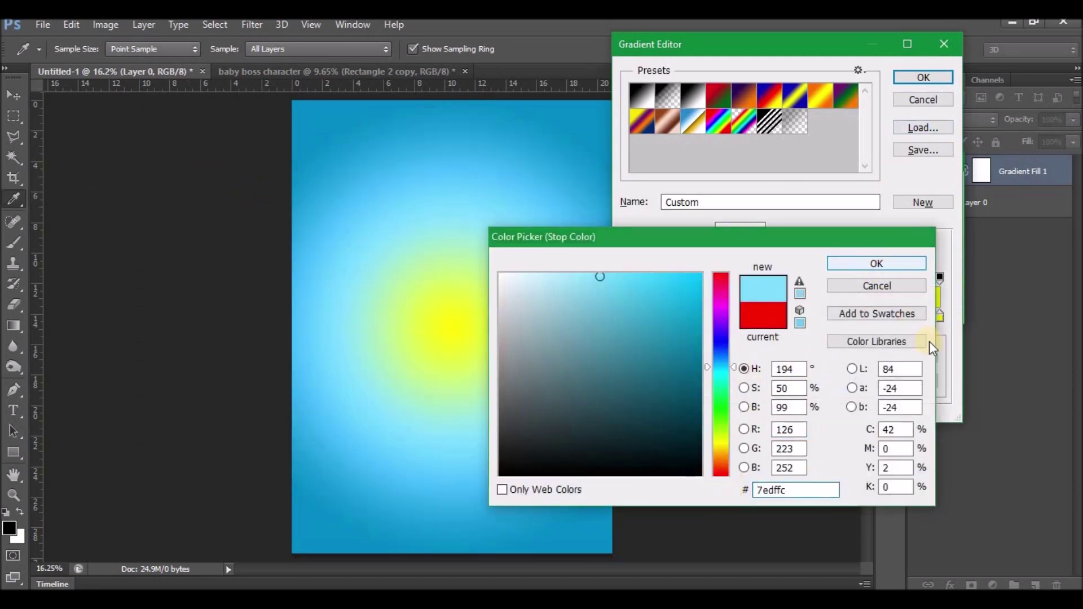
Step: Make the end colour stop white and accept the custom gradient
double_click(939, 317)
left_click_drag(527, 331, 529, 266)
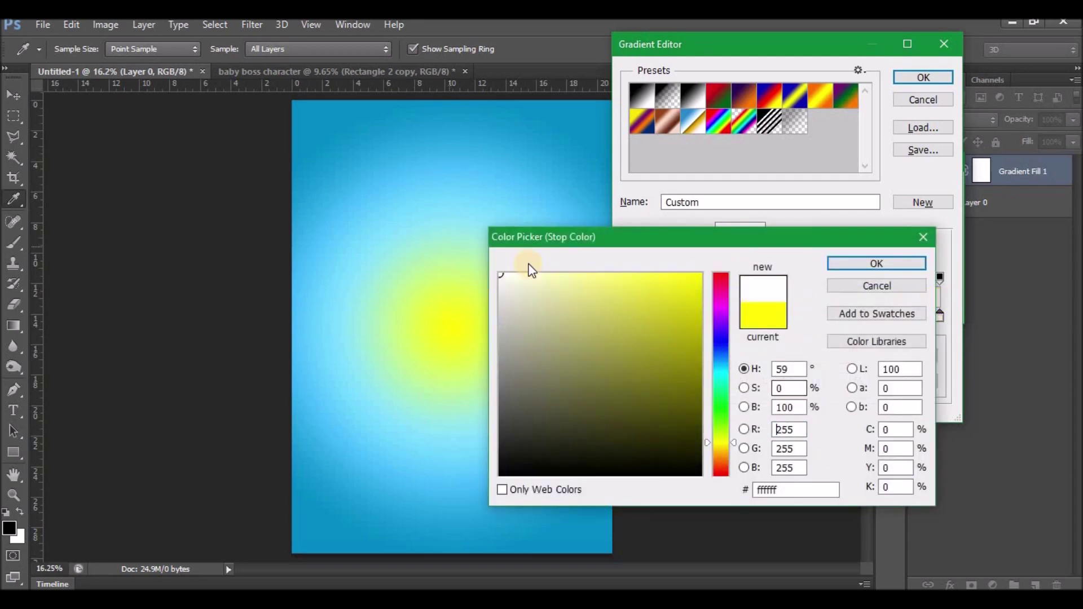
left_click(844, 268)
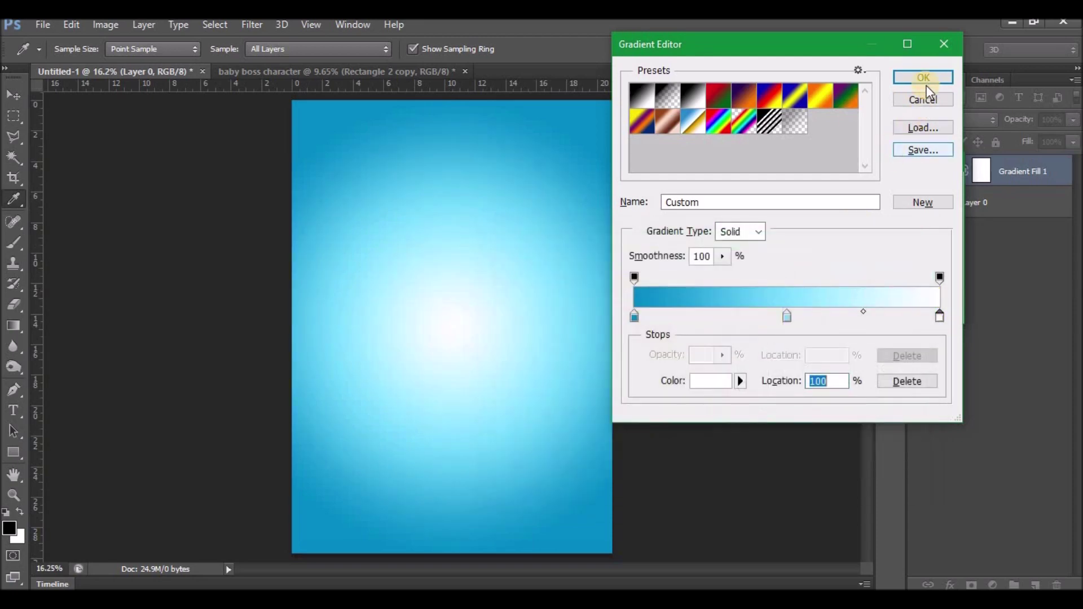
key("Return")
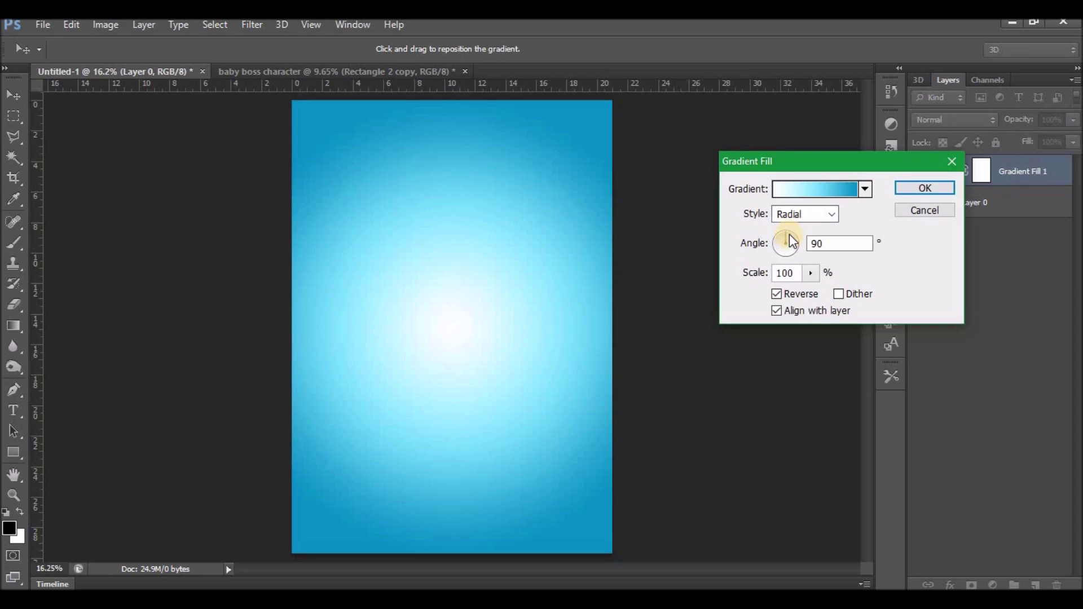
Step: Set the gradient angle to 54.78° and scale to about 117%, then commit the fill layer
left_click(789, 235)
left_click_drag(788, 229, 799, 240)
left_click_drag(796, 233, 796, 231)
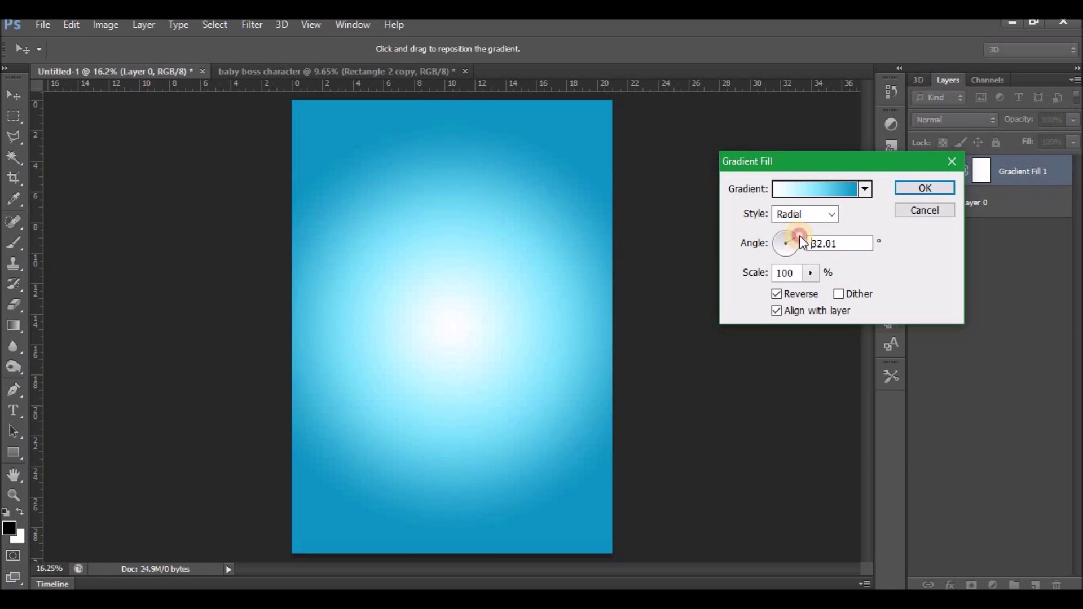
left_click_drag(797, 231, 795, 229)
left_click_drag(760, 276, 773, 279)
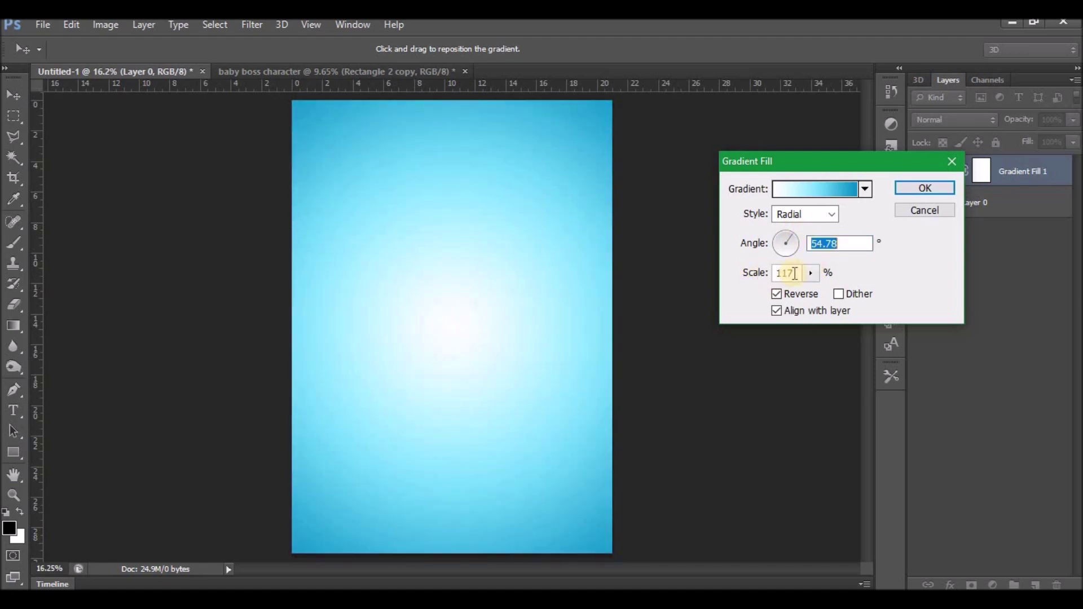
left_click(925, 188)
key("z")
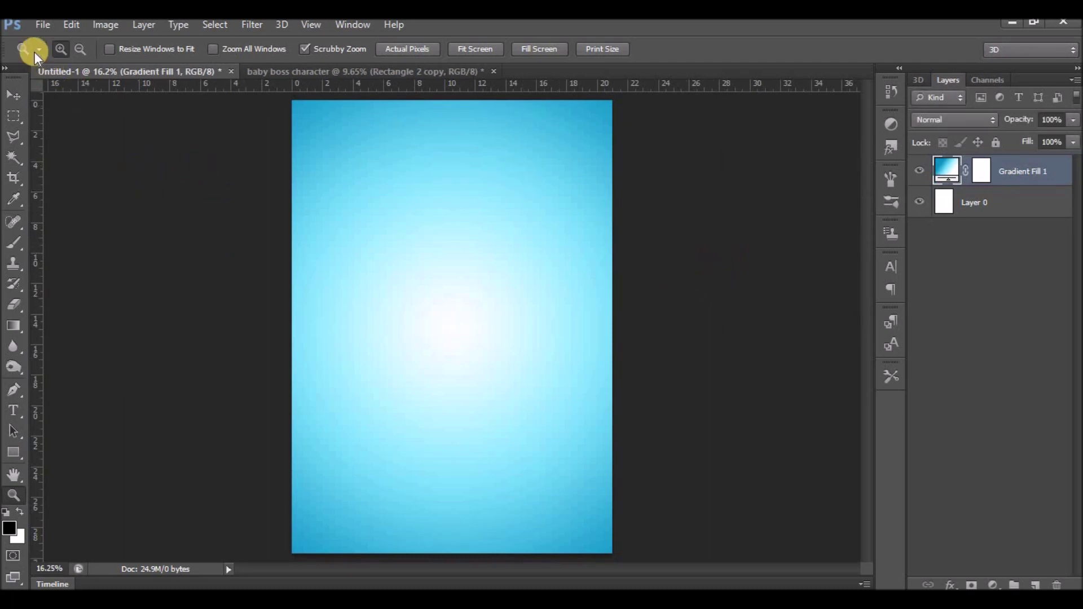
Step: Drag the baby-in-chair layer from the Boss Baby document onto the poster canvas
left_click(244, 75)
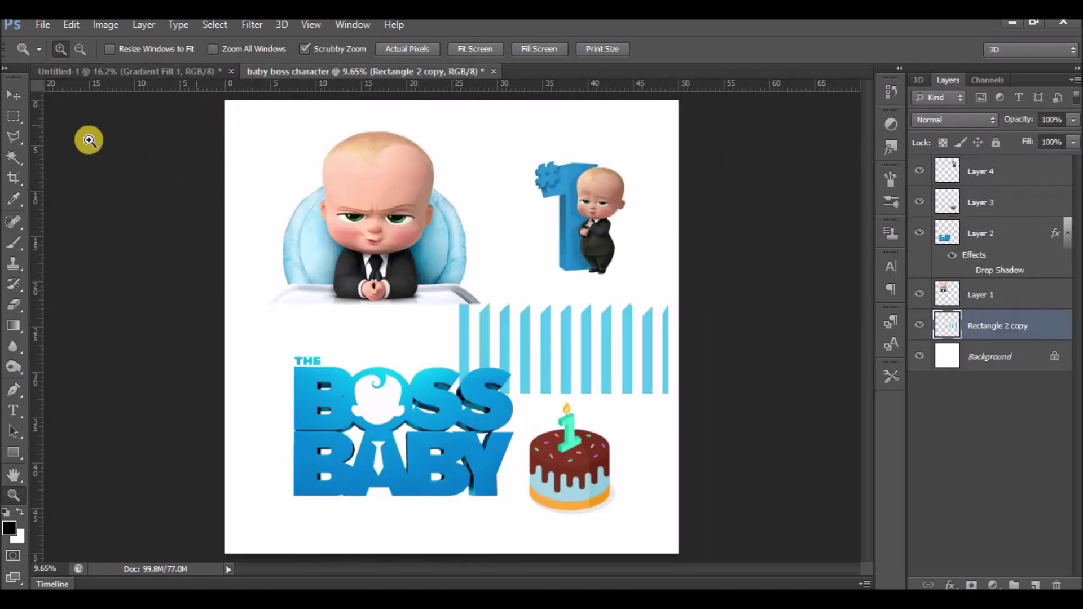
left_click(17, 96)
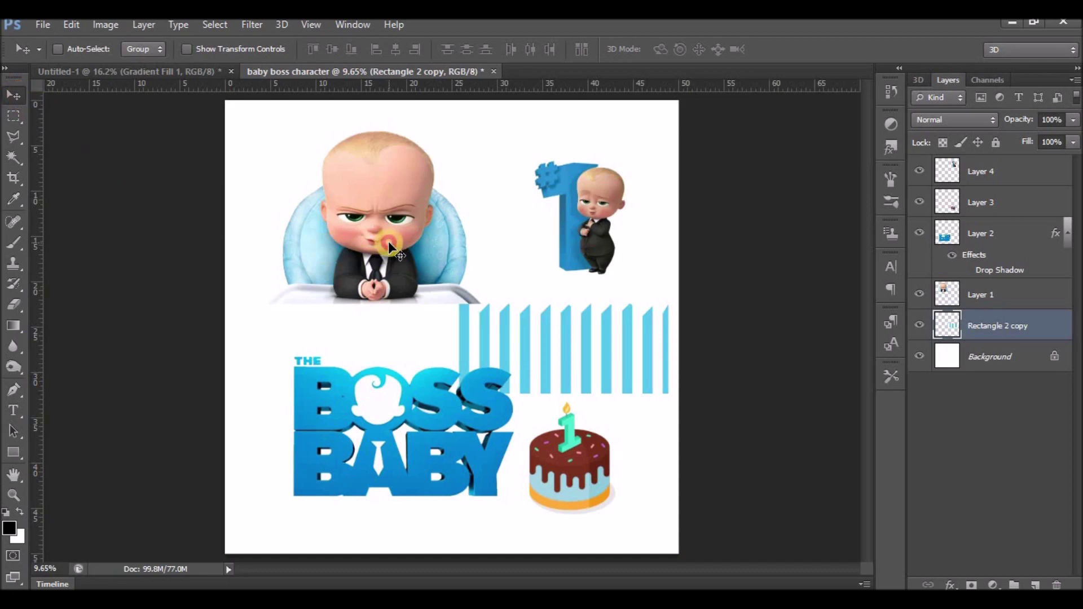
left_click(330, 224, "ctrl")
left_click_drag(330, 224, 479, 300)
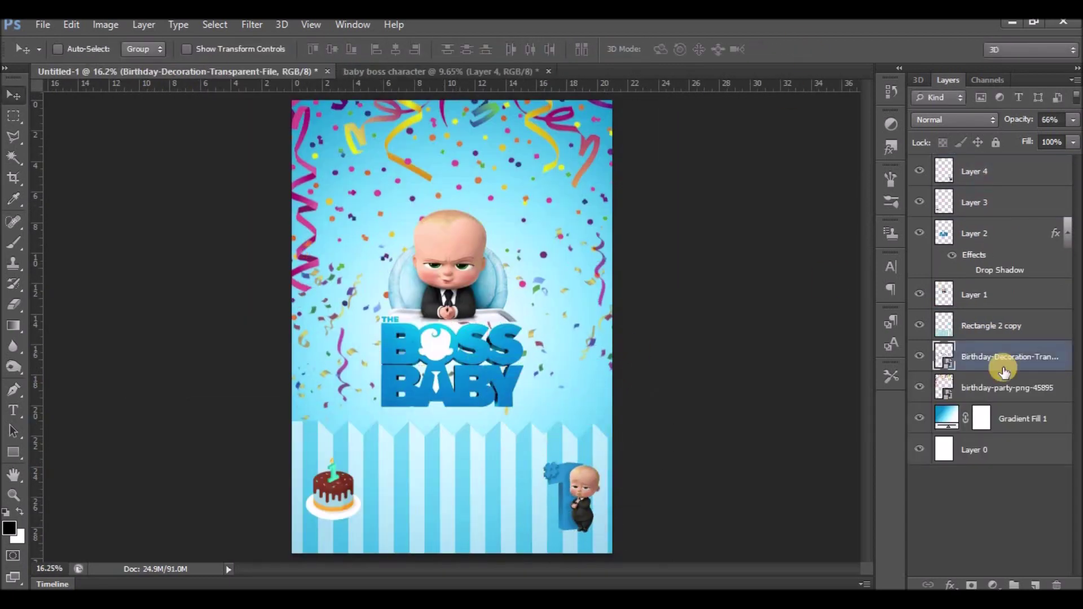
Step: Type the black headline 'YOU HAVE A MEETING WITH BOSS!' near the top of the poster
key("t")
left_click(509, 49)
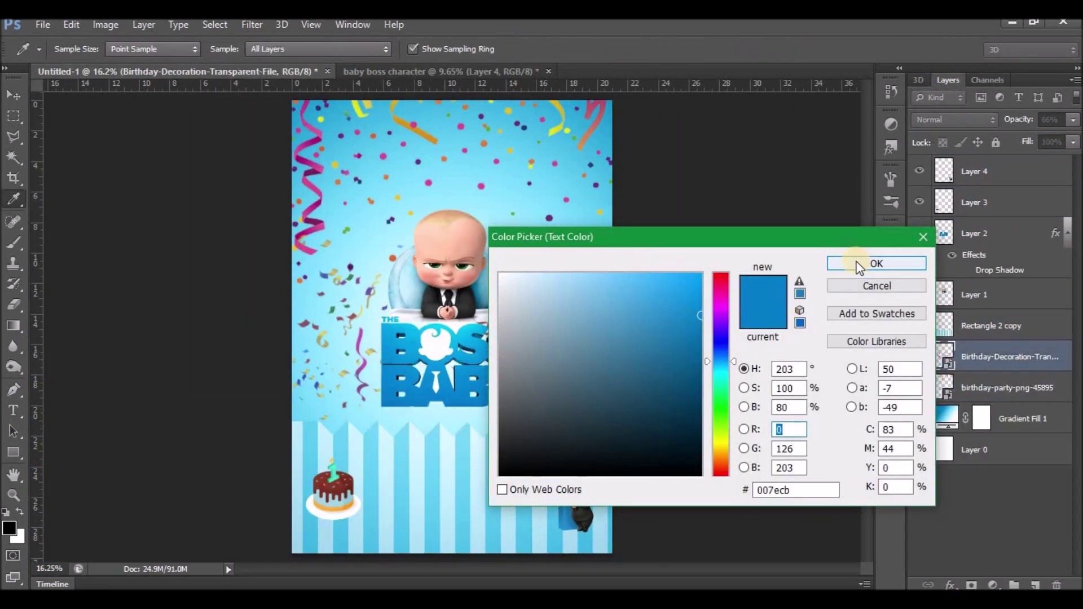
left_click_drag(630, 361, 624, 488)
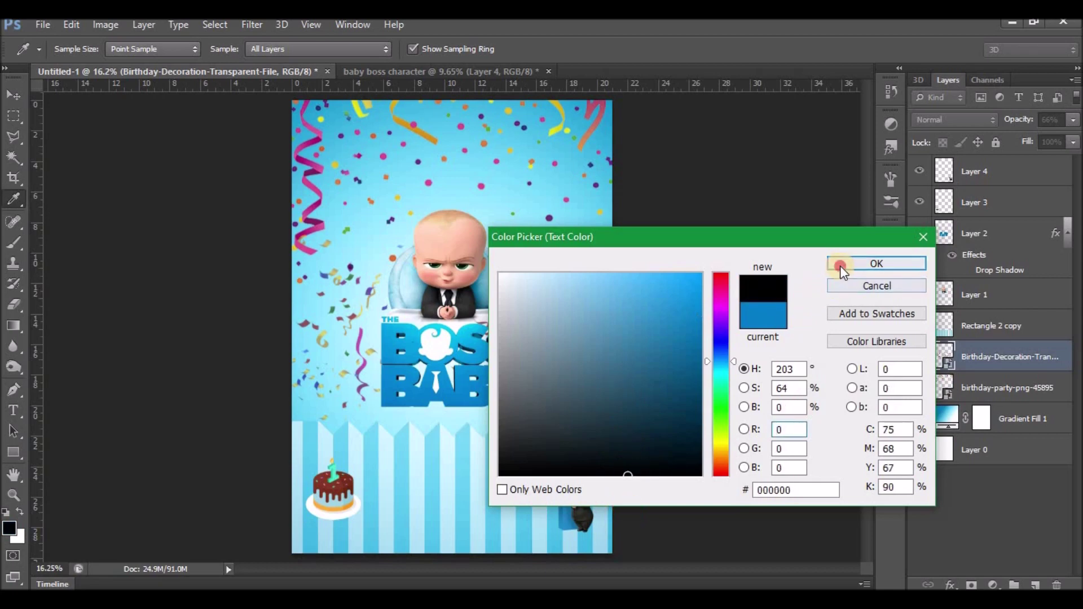
left_click(840, 264)
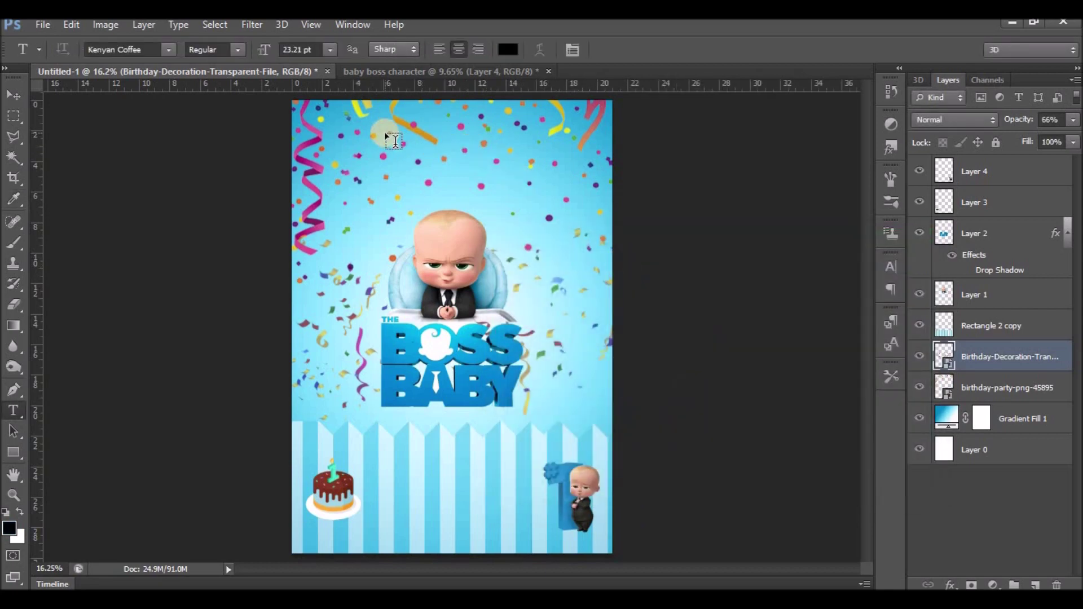
left_click(395, 141)
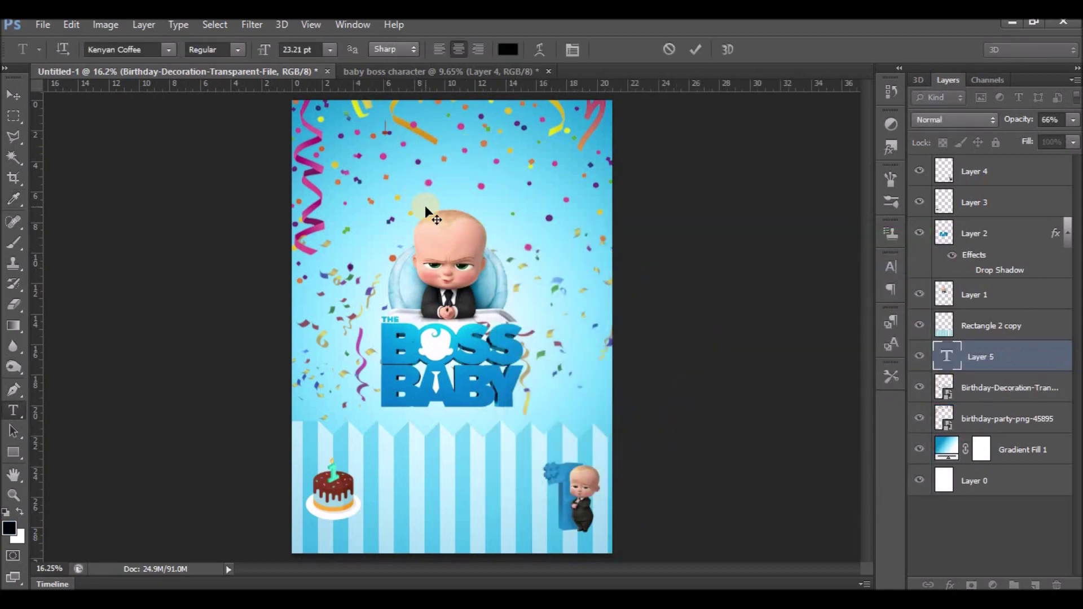
type("YOU HAVE A MEETING WITH")
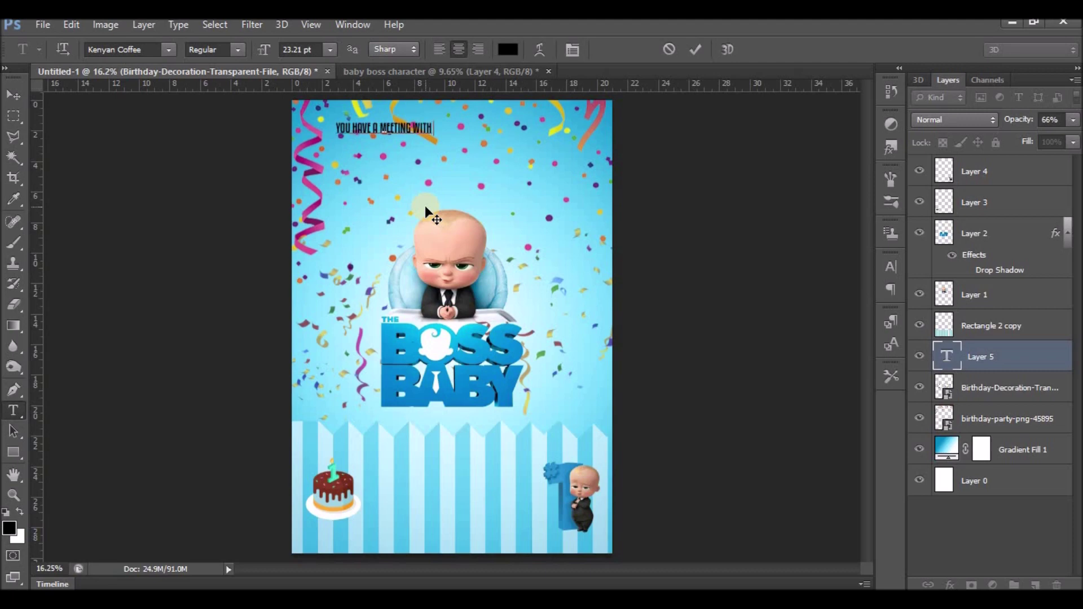
type(" BOSS")
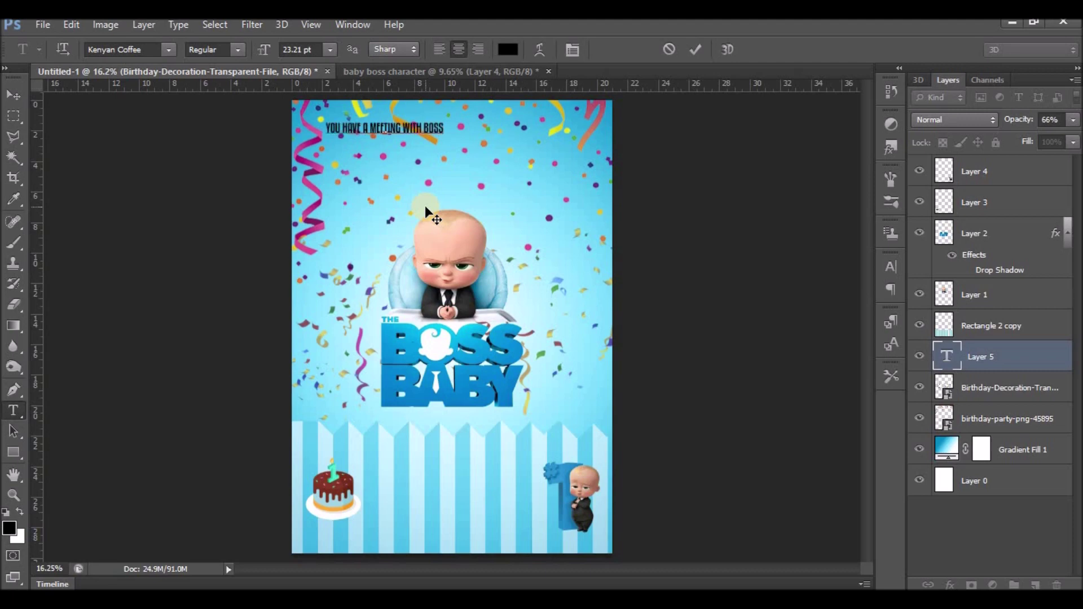
type("!")
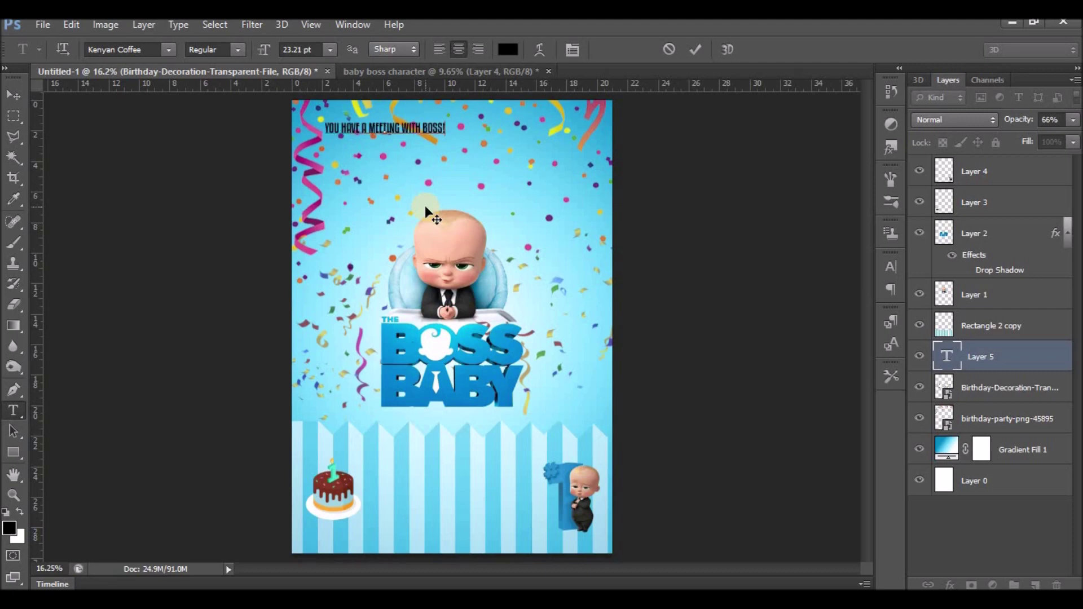
left_click(696, 49)
Step: Centre the headline at the top and enlarge it to about 143%
left_click(14, 94)
mouse_move(424, 144)
left_mouse_down()
mouse_move(563, 127)
mouse_move(516, 126)
left_mouse_up()
key("ctrl+t")
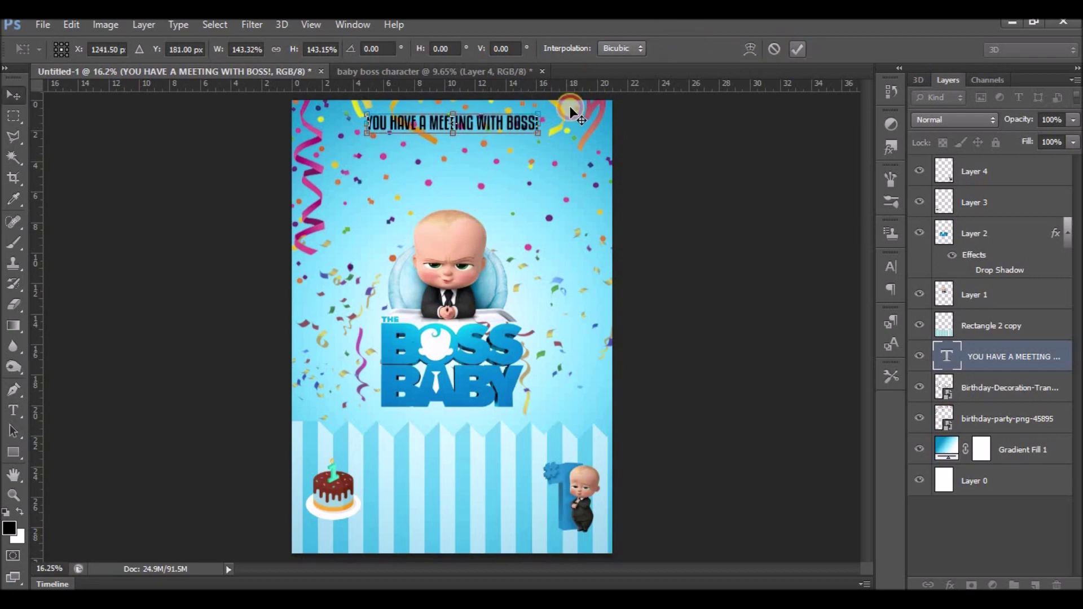
left_click(648, 90)
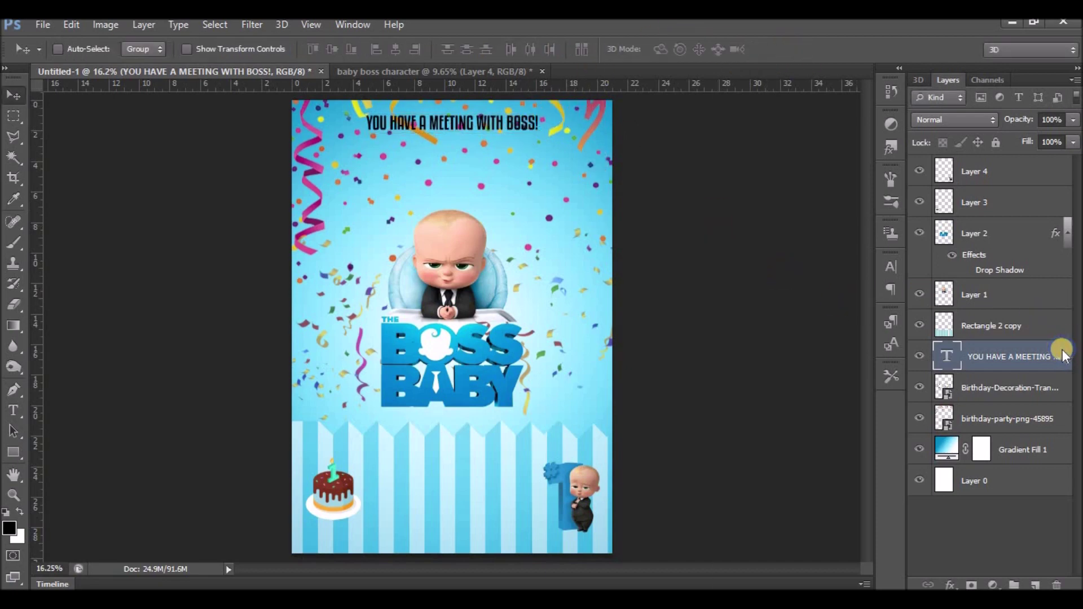
Step: Add an Outer Glow to the headline at 100% opacity in Normal blend mode
right_click(1064, 357)
left_click(702, 162)
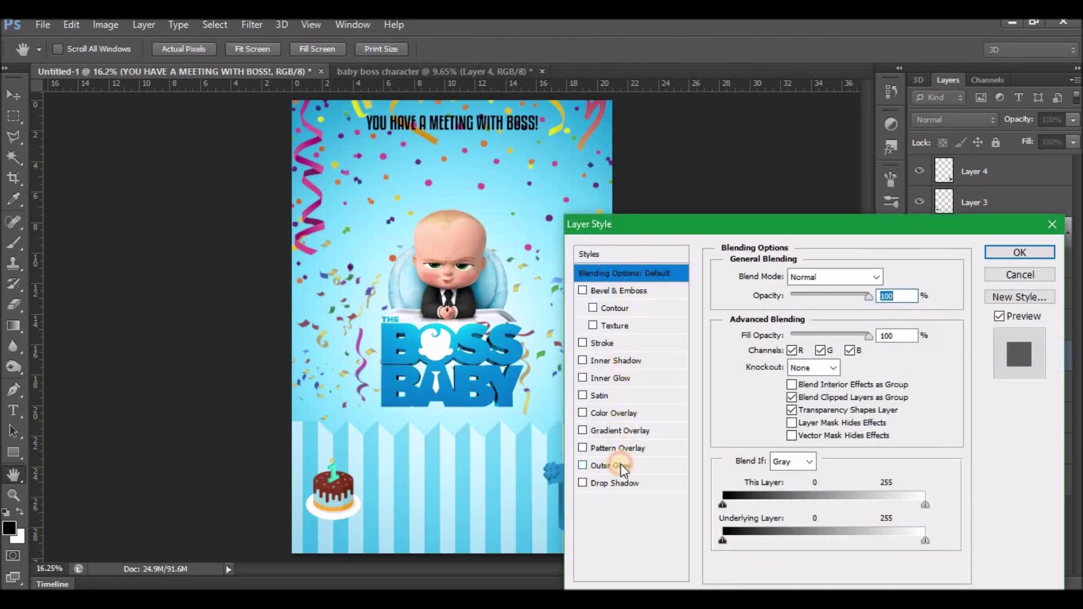
left_click(620, 466)
left_click_drag(842, 297, 879, 286)
left_click(866, 277)
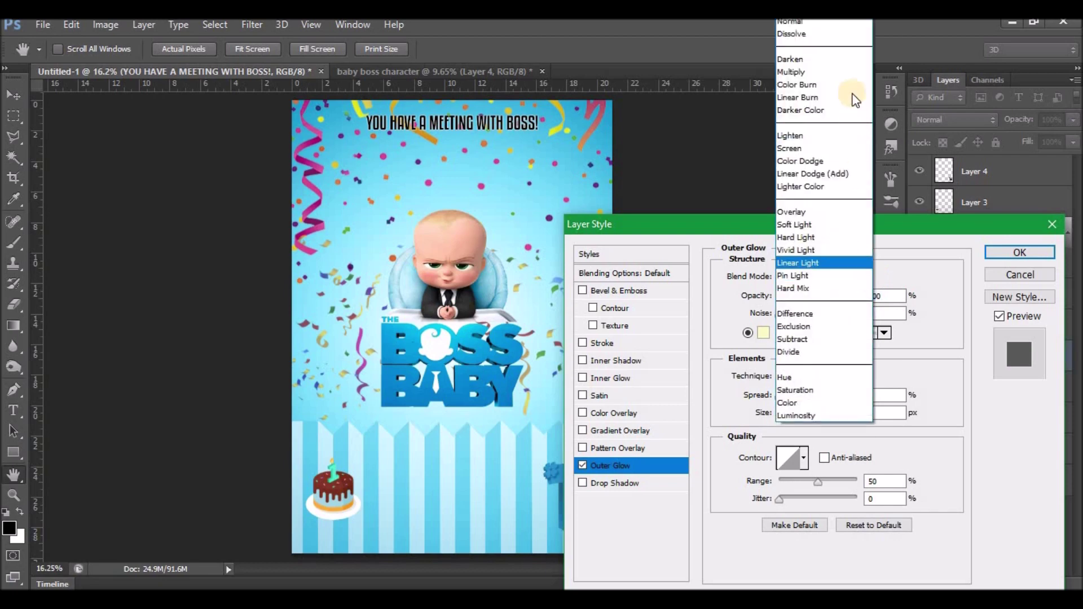
left_click(797, 18)
Step: Set the glow colour to light blue 8de5ff sampled from the poster, size 49 px, and apply
left_click(762, 333)
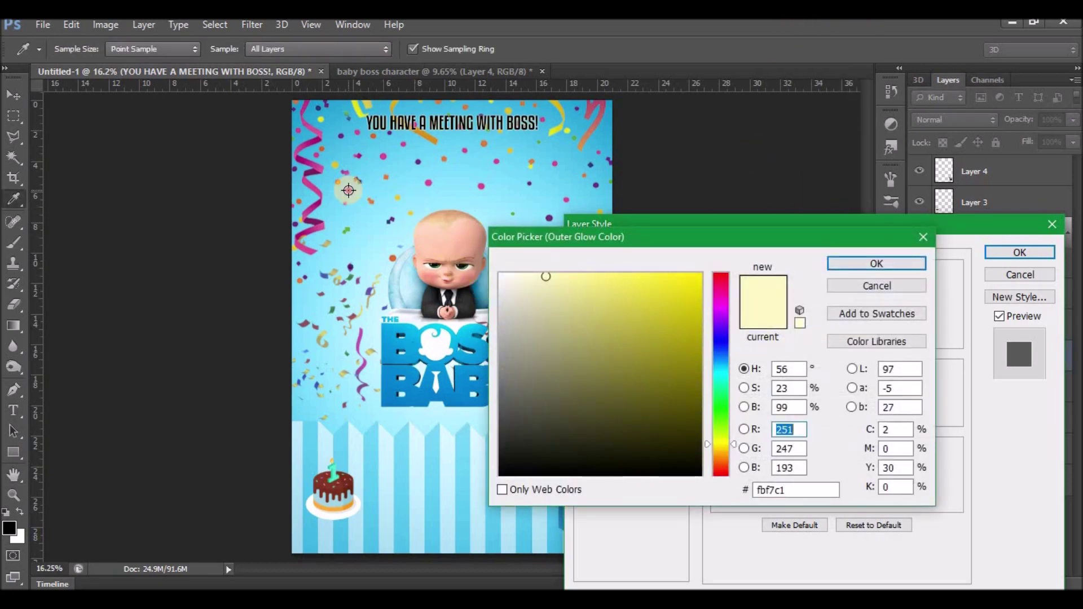
left_click(349, 190)
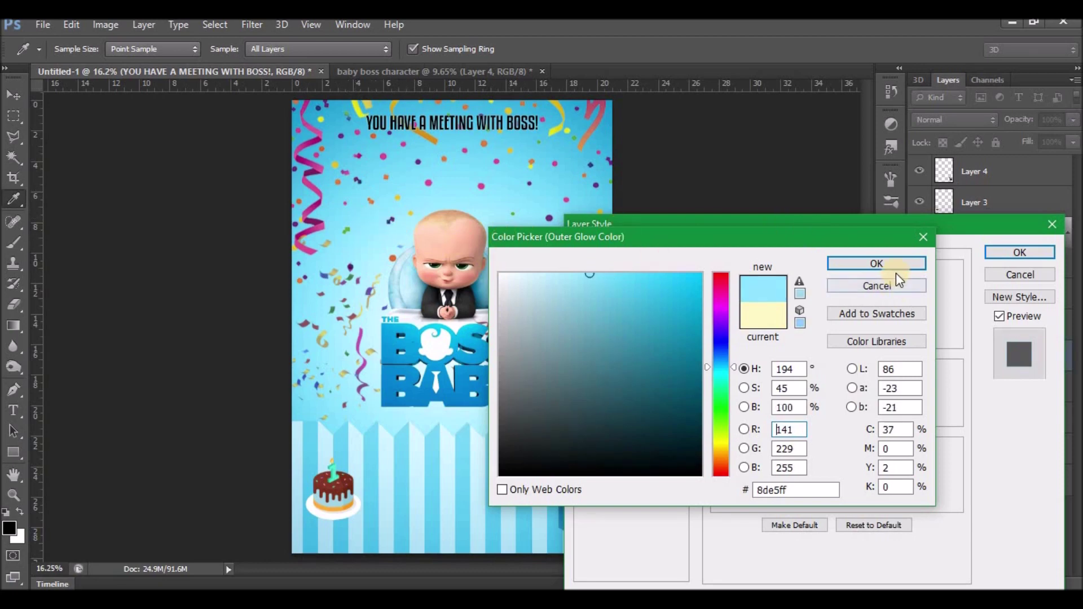
left_click(883, 264)
mouse_move(787, 413)
left_mouse_down()
mouse_move(797, 418)
mouse_move(787, 394)
left_mouse_up()
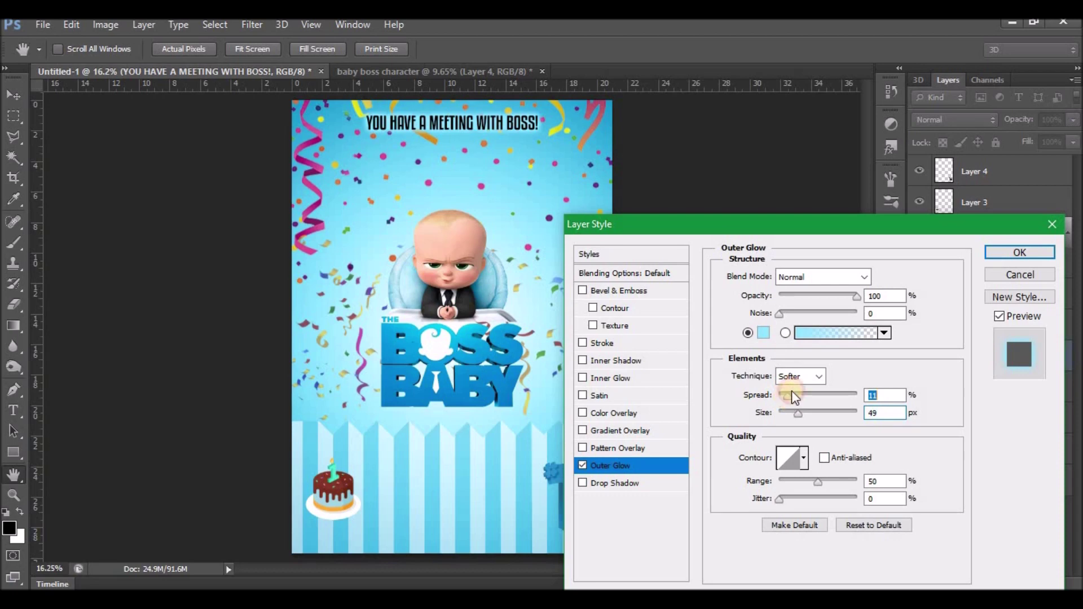
left_click(985, 254)
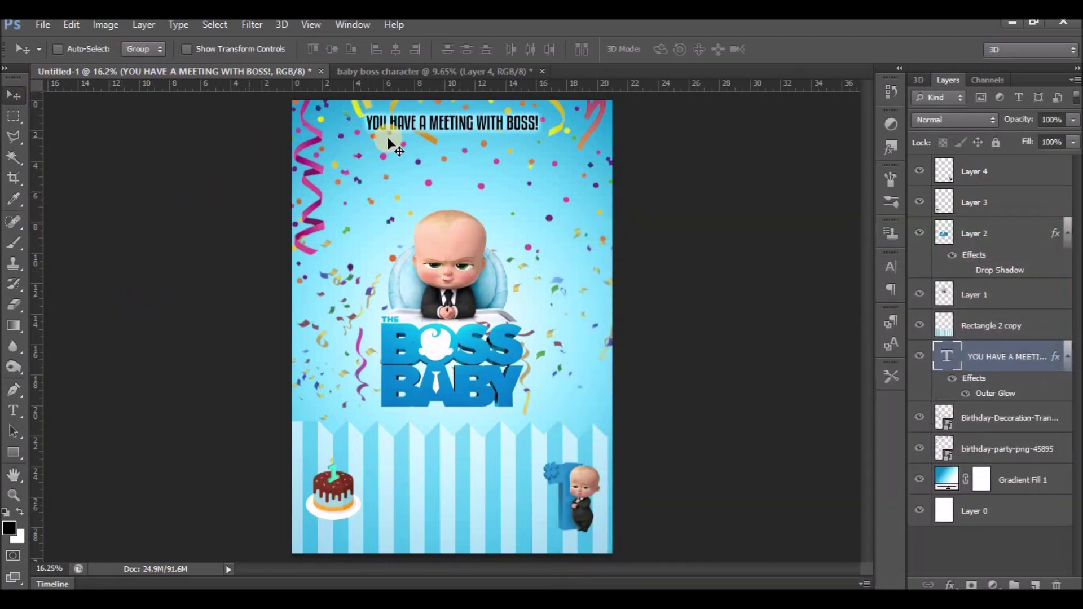
Step: Type the child's name below the headline in dark blue #006993
left_click(13, 410)
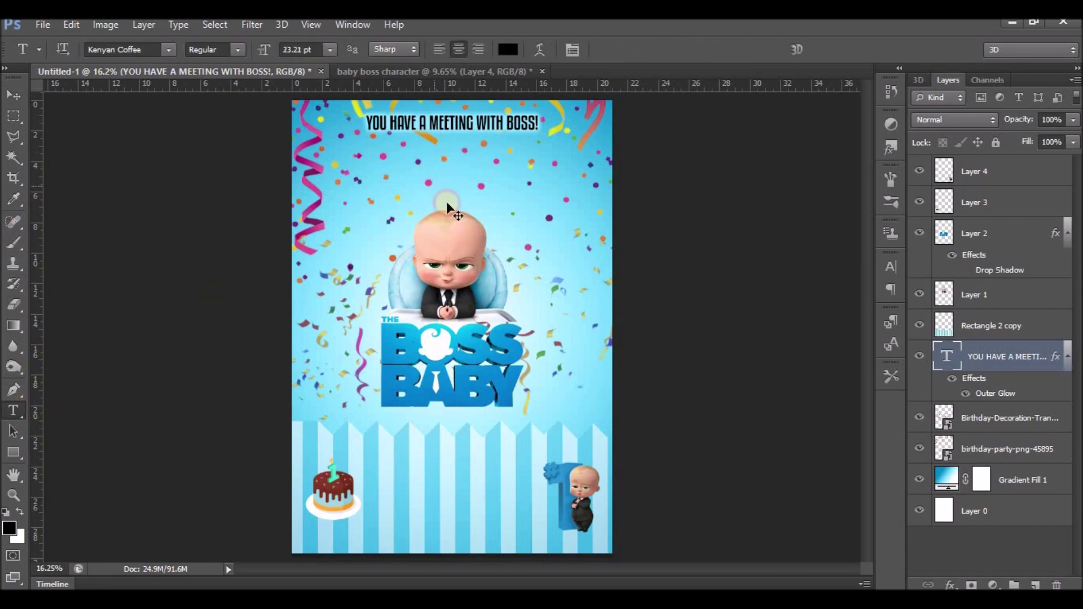
left_click(434, 182)
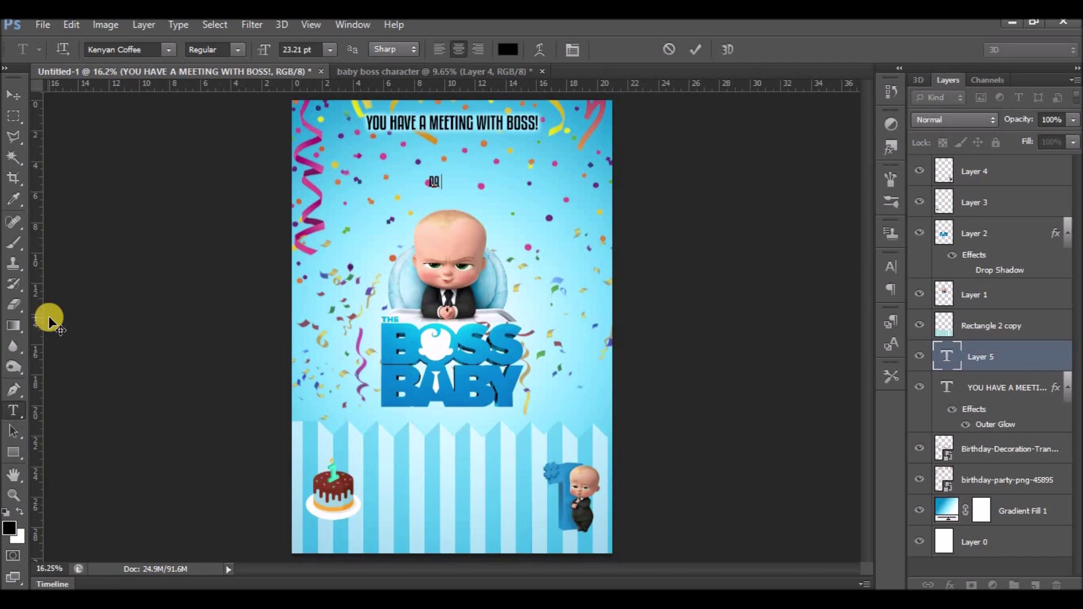
type("ILLAIMSON")
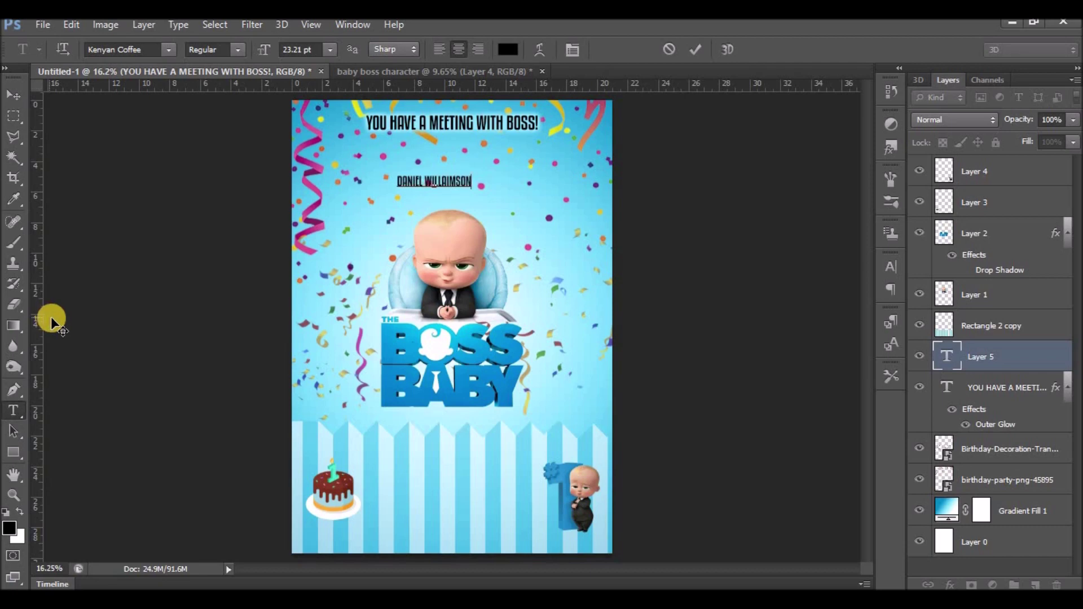
key("ctrl+a")
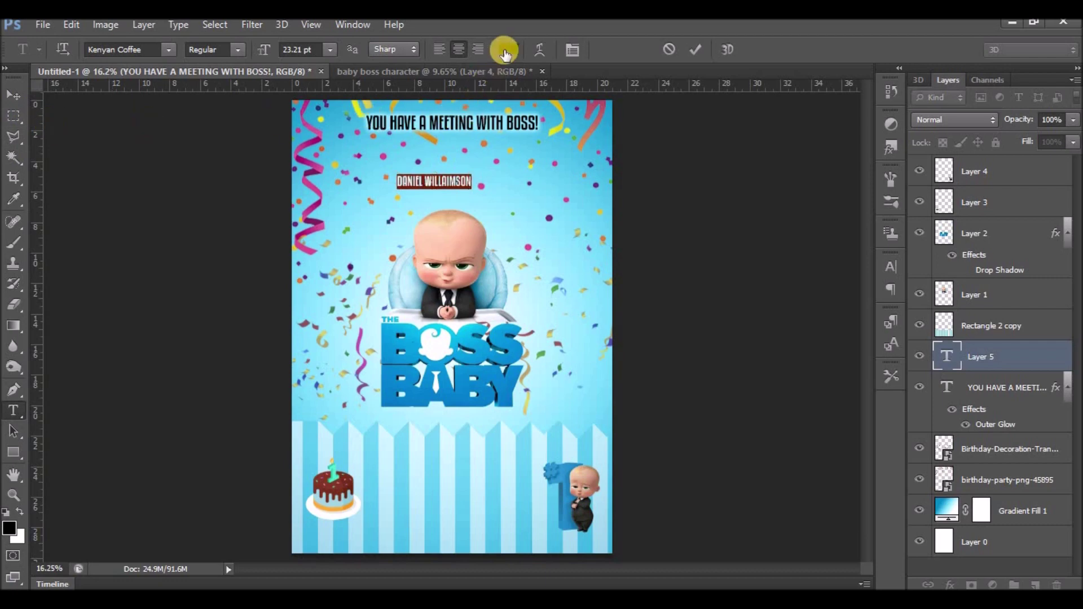
left_click(505, 49)
left_click(300, 116)
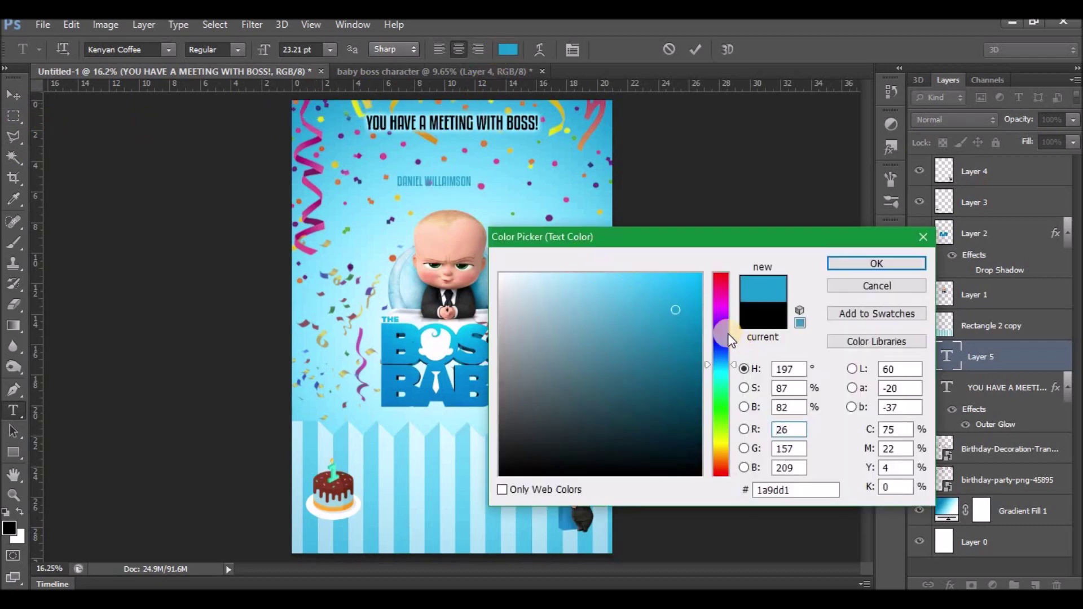
left_click_drag(686, 323, 701, 359)
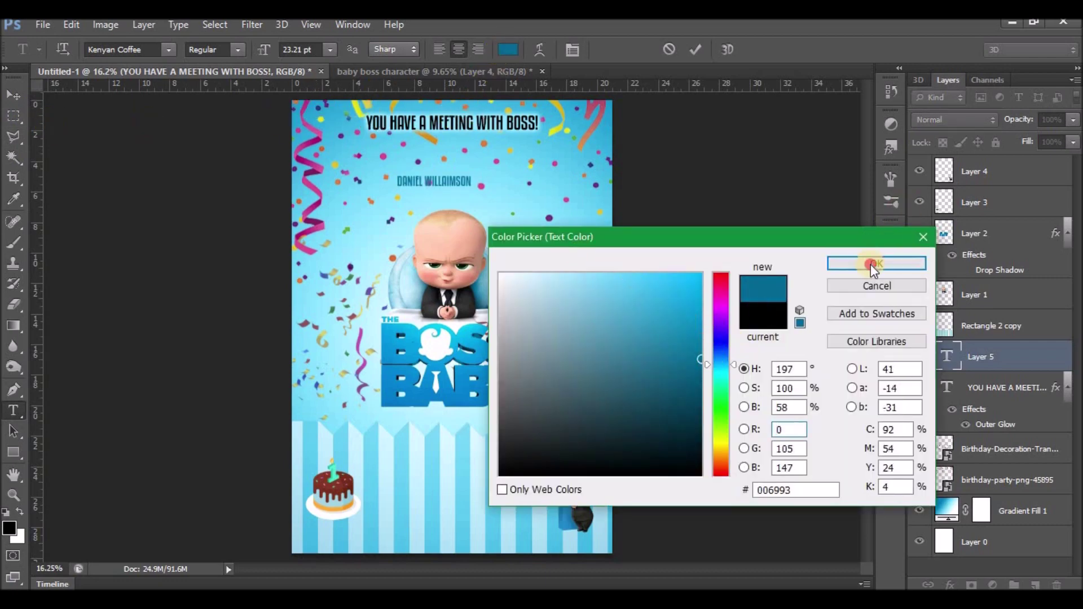
left_click(871, 264)
left_click(13, 95)
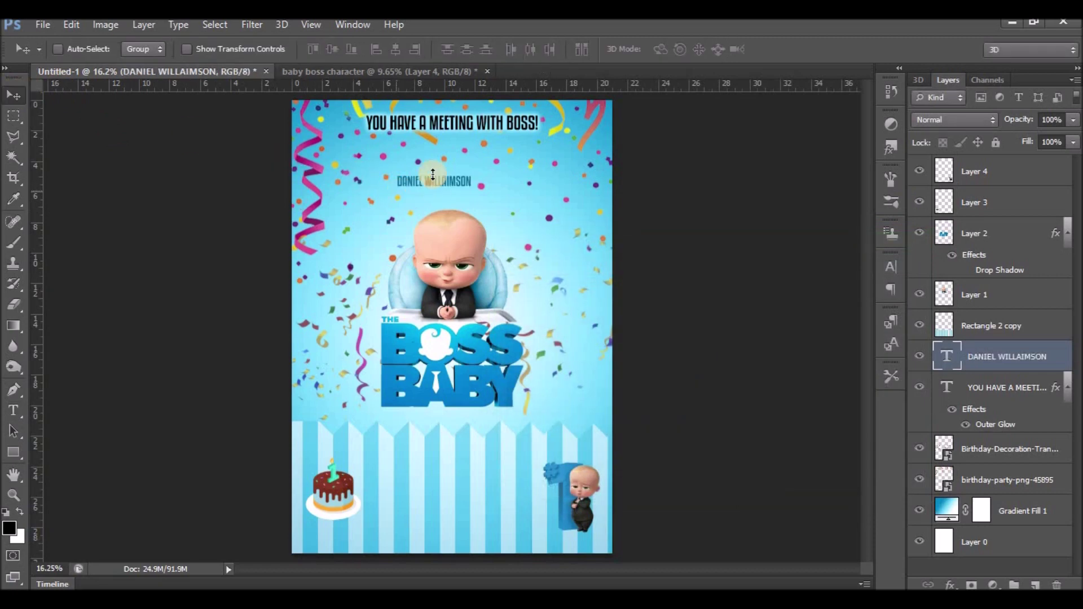
Step: Scale the name to about 254% and nudge it left to centre it
key("ctrl+t")
left_click_drag(472, 175, 522, 158)
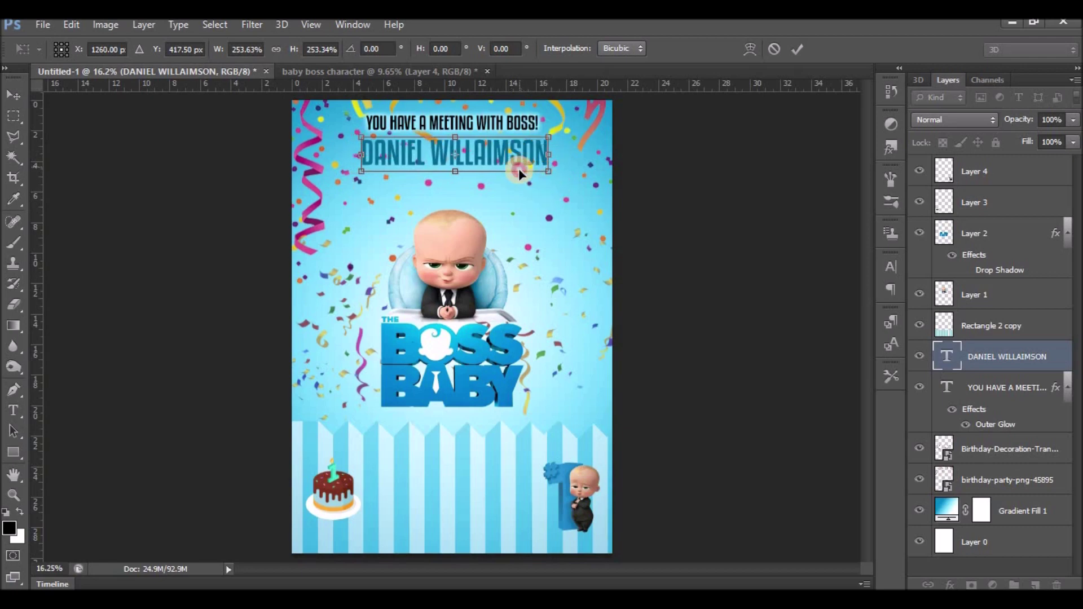
left_click(789, 59)
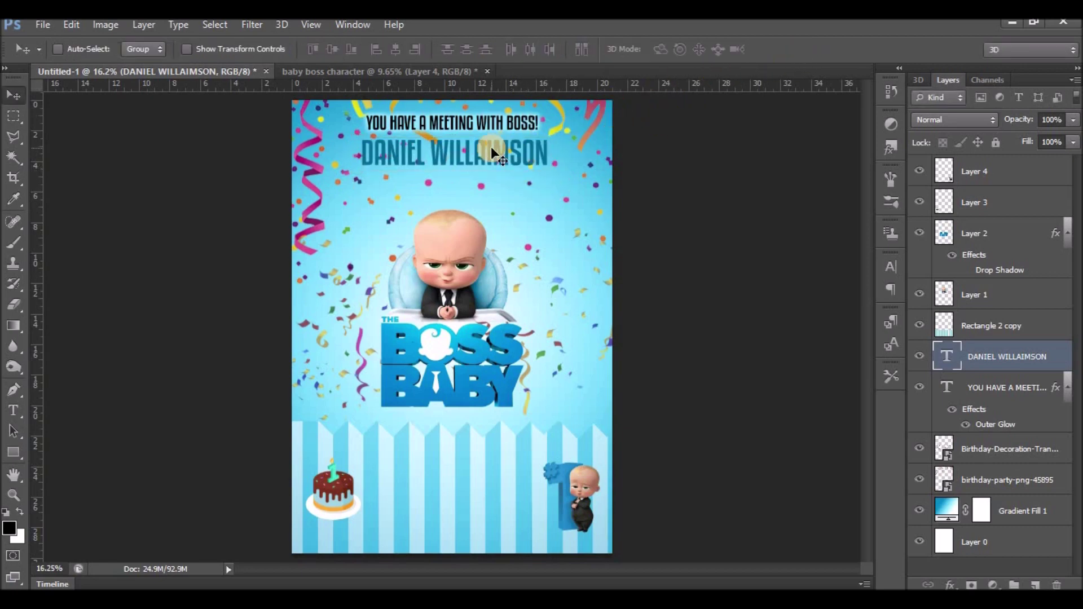
key("shift+Left")
key("shift+Left")
key("shift+Left")
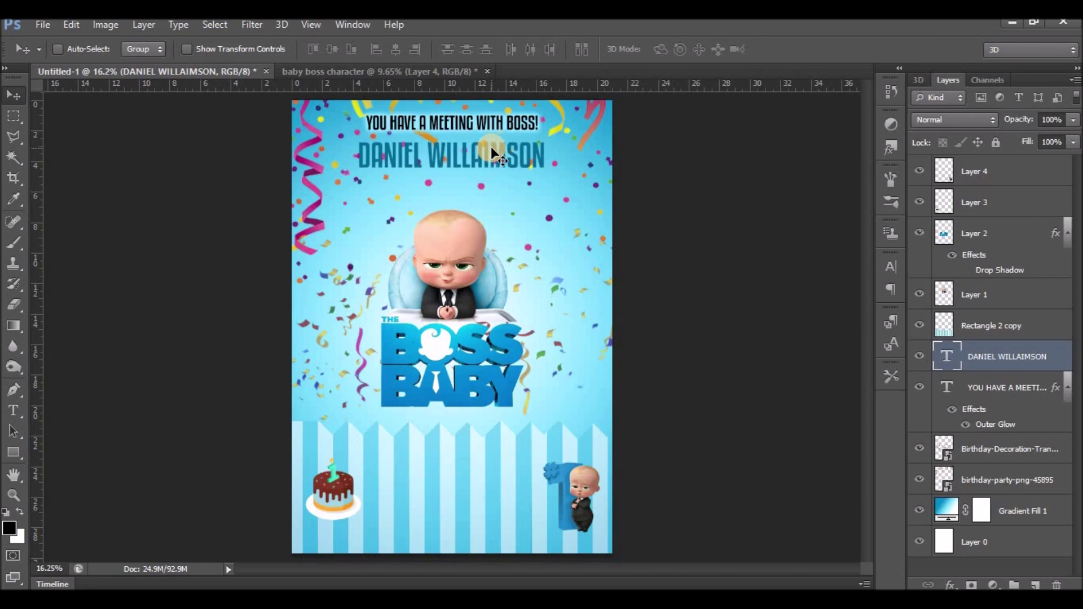
right_click(1033, 349)
Step: Add an Outer Glow to the name in Normal blend mode at 100% opacity
left_click(787, 104)
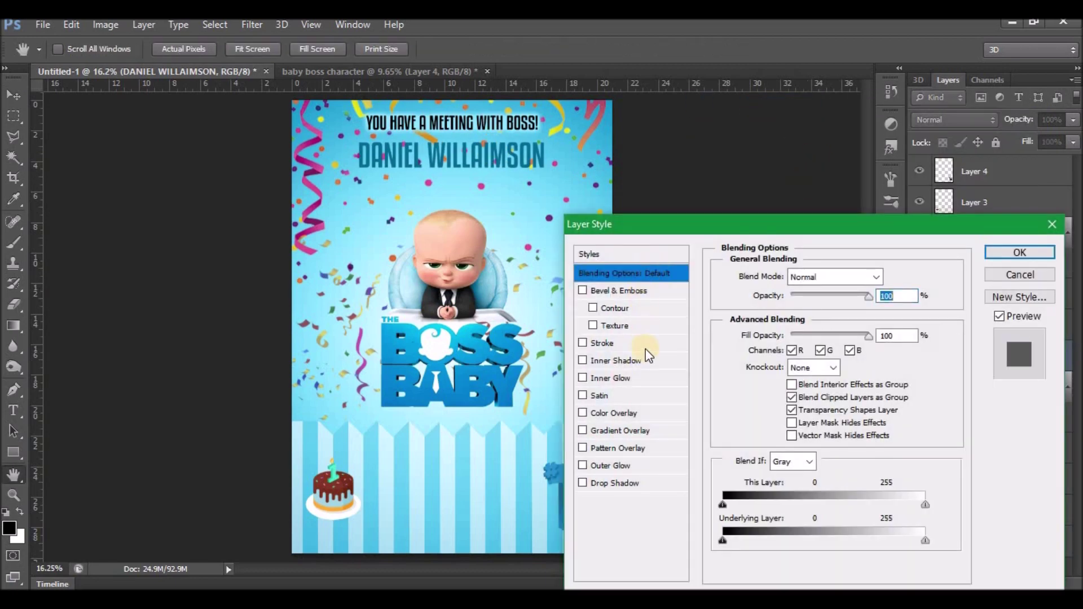
left_click(617, 466)
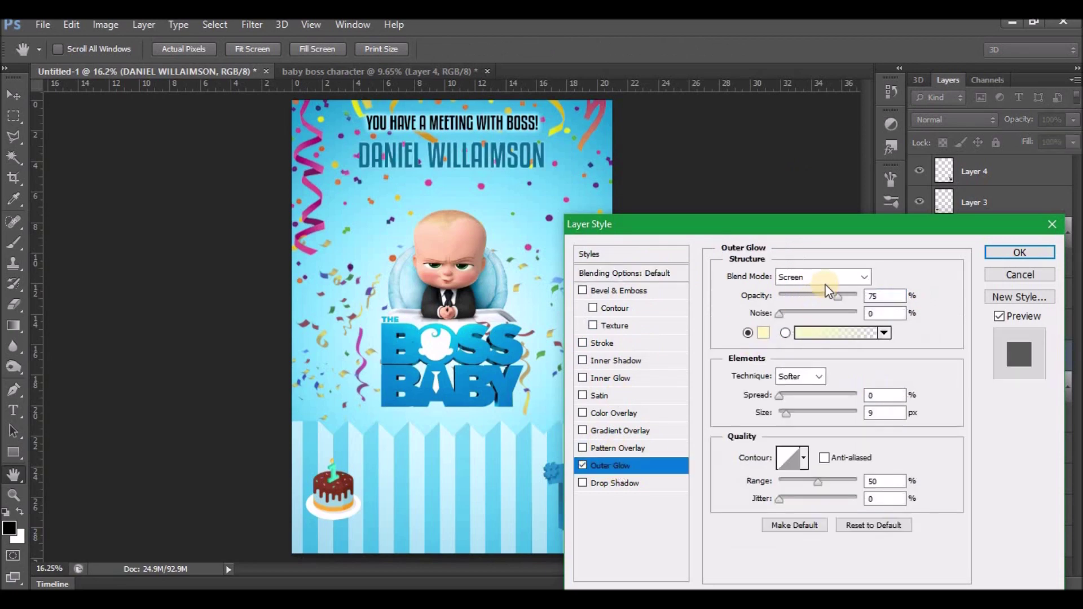
left_click(820, 276)
left_click(803, 24)
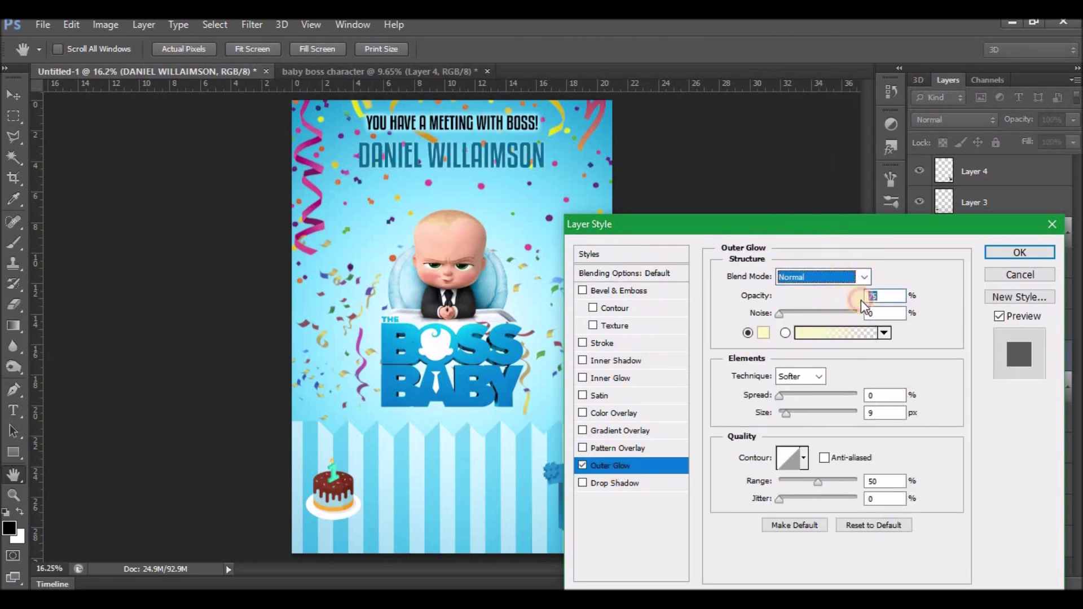
left_click(856, 297)
Step: Set the glow to light blue 85e2fd sampled from the background, size 57 px, and apply
left_click(762, 337)
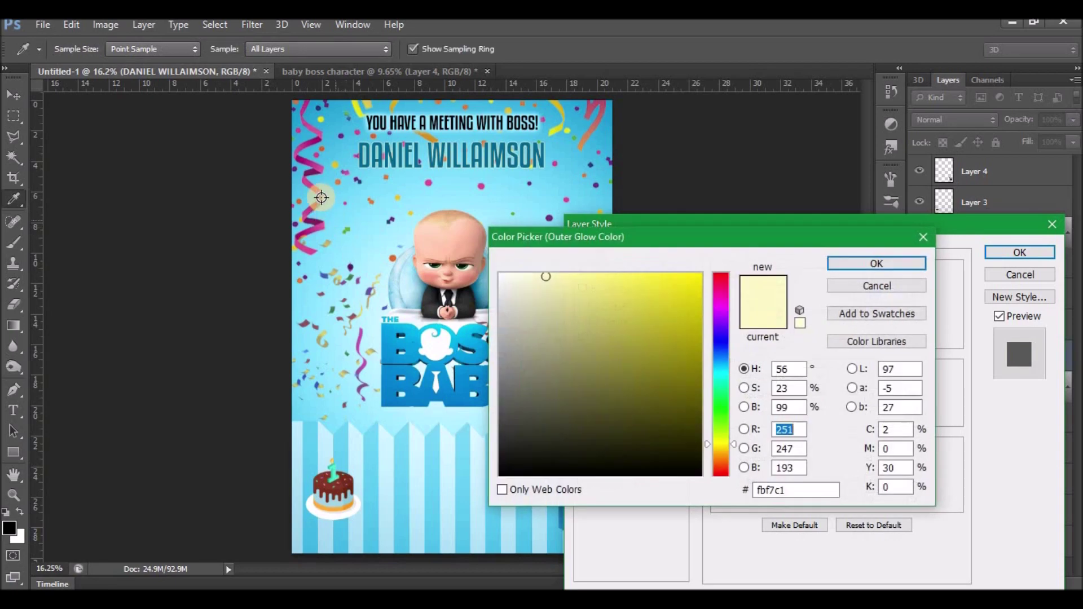
left_click(322, 197)
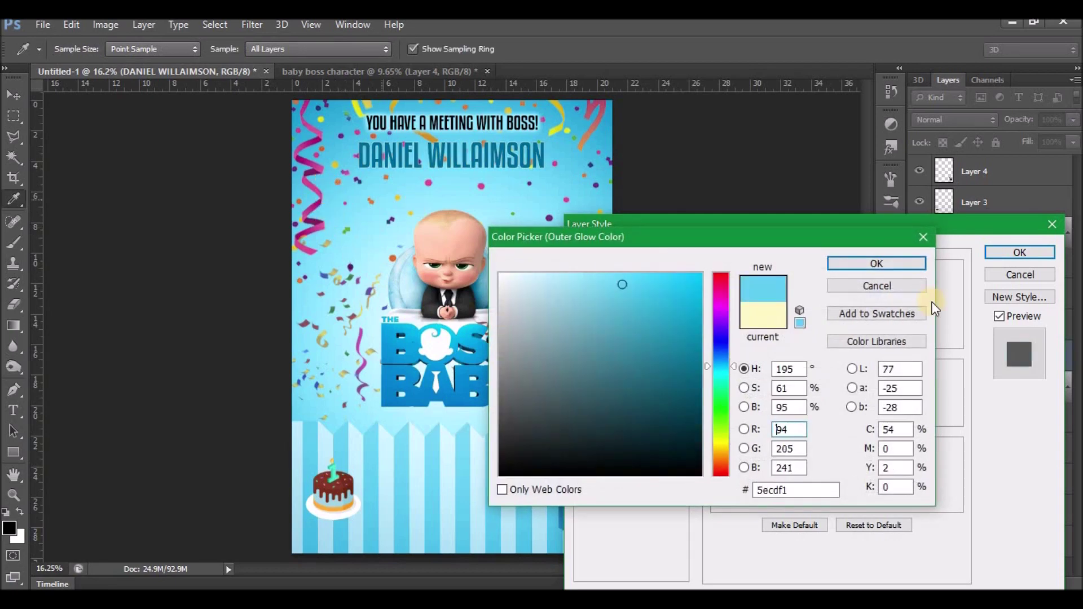
left_click(359, 211)
left_click(879, 264)
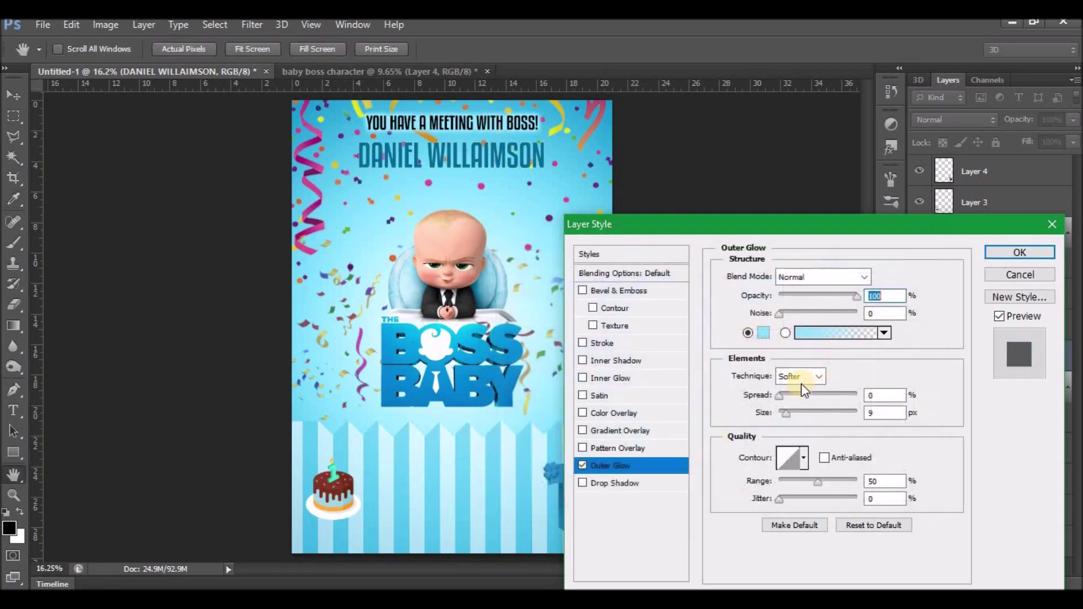
mouse_move(790, 414)
left_mouse_down()
mouse_move(801, 414)
mouse_move(787, 393)
left_mouse_up()
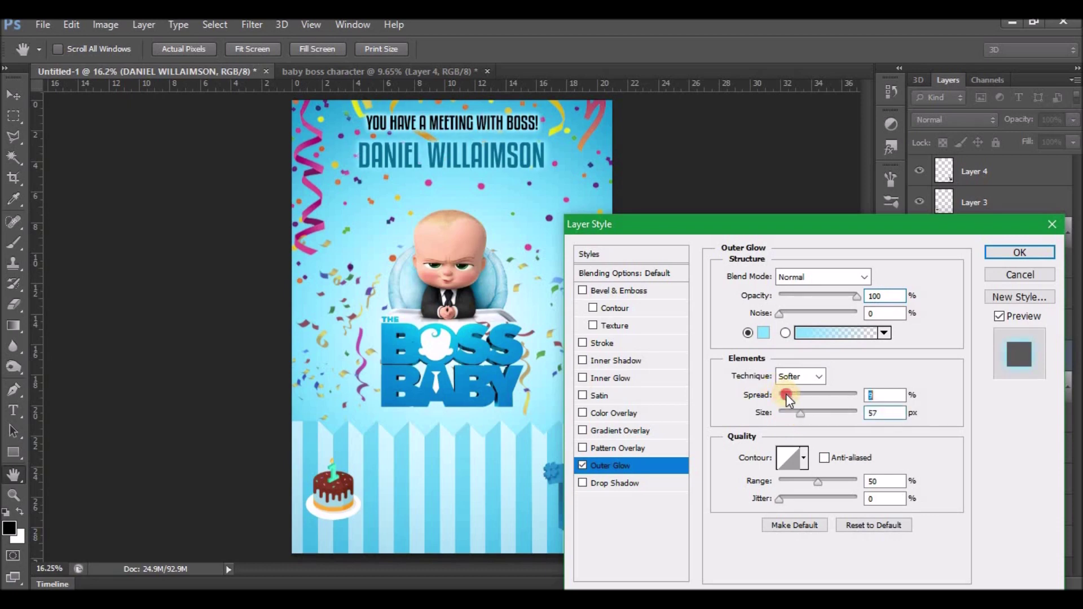
left_click(761, 334)
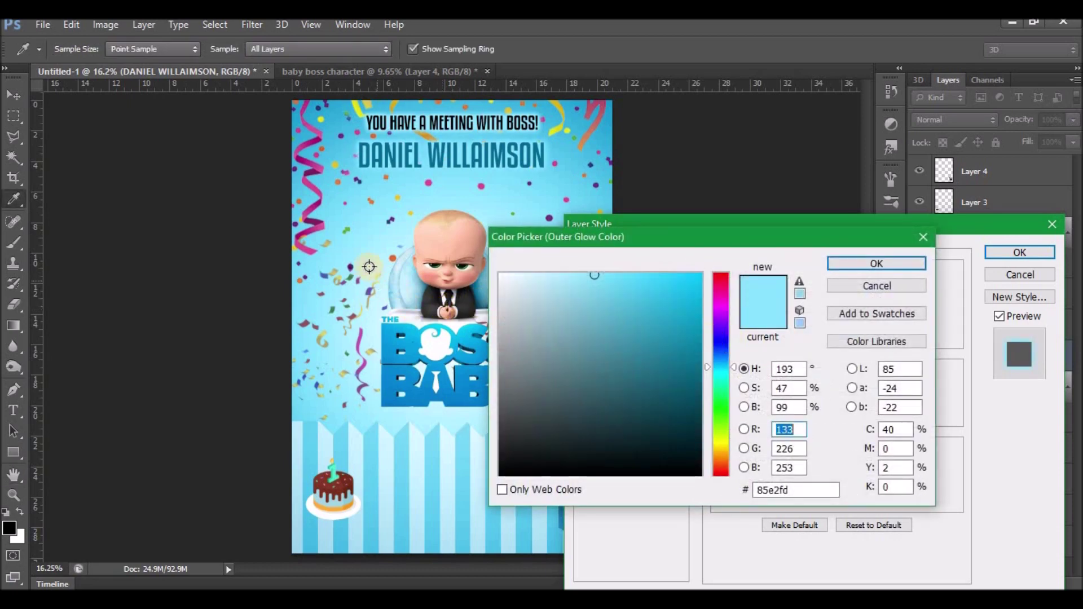
left_click(834, 269)
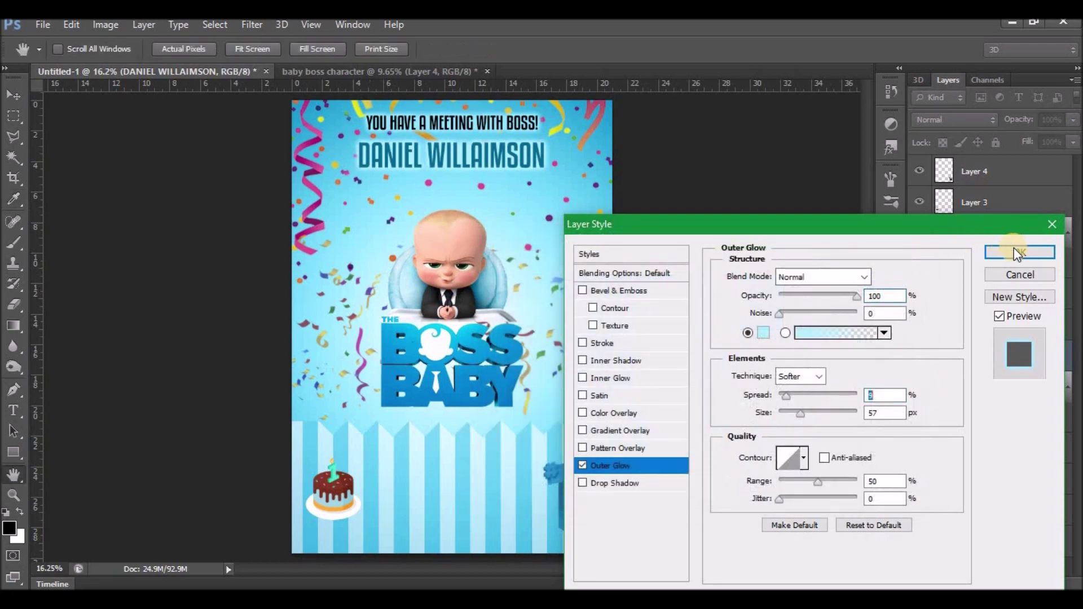
left_click(1016, 252)
left_click(244, 275)
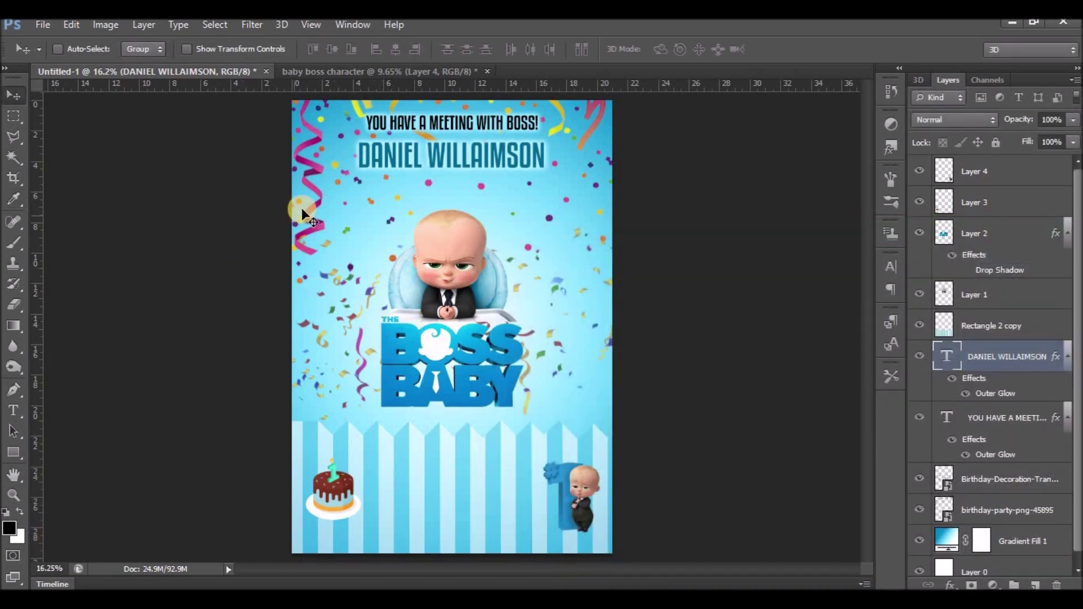
Step: Place a new text line below the name and fix mistyped text by switching input to English
left_click(21, 411)
left_click(398, 193)
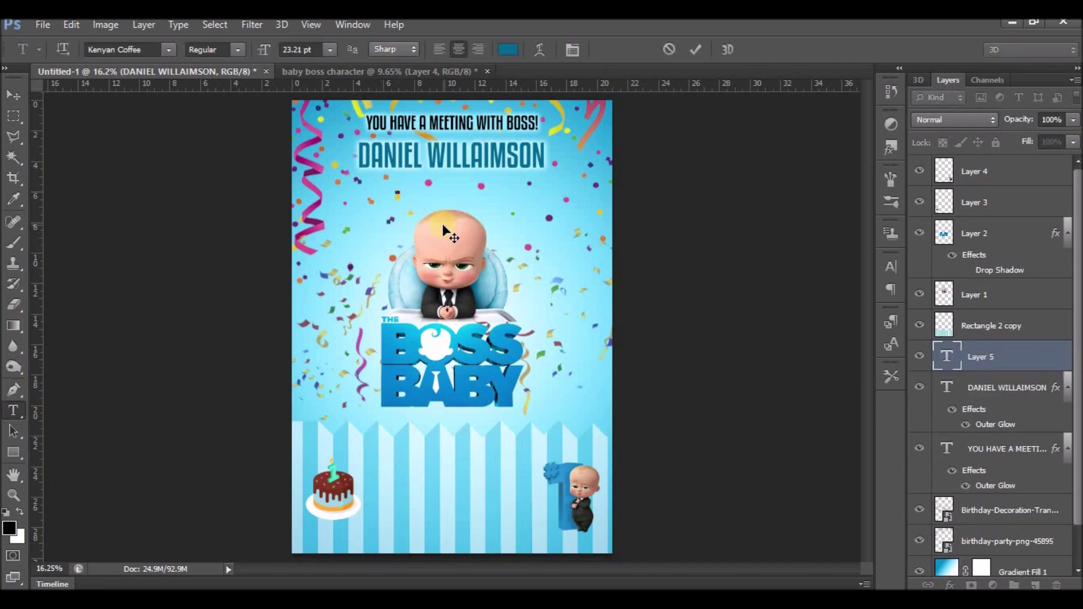
type("Saturday")
type("1st birthday")
key("ctrl")
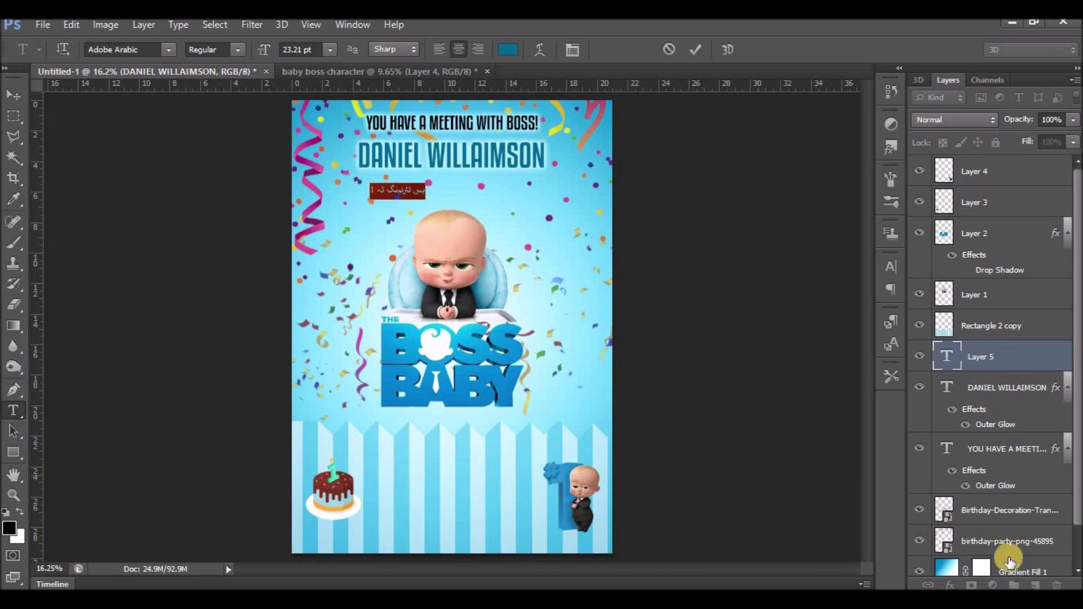
left_click(974, 586)
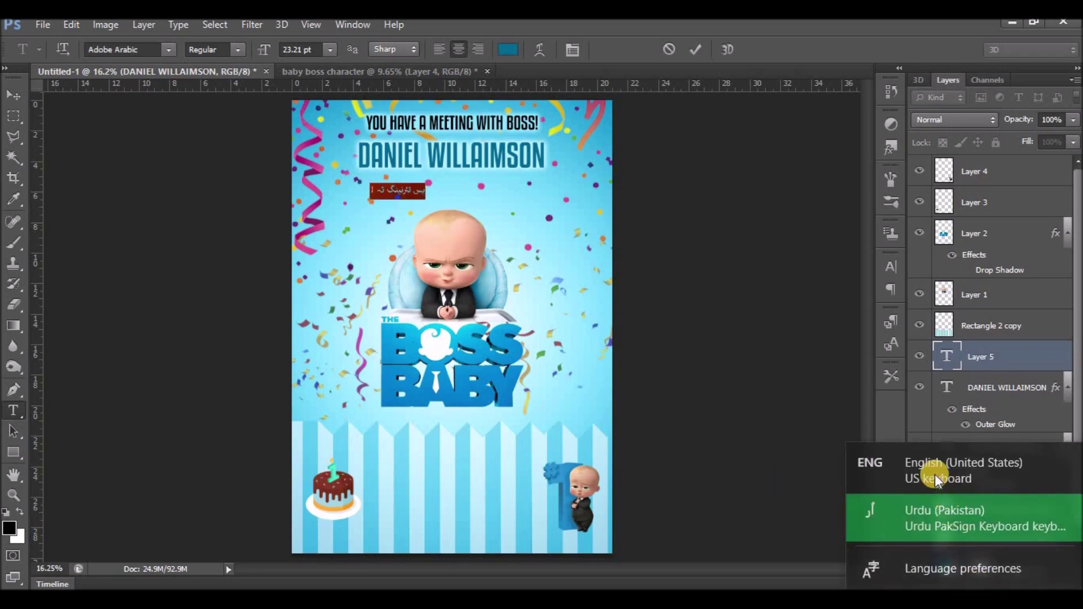
left_click(934, 473)
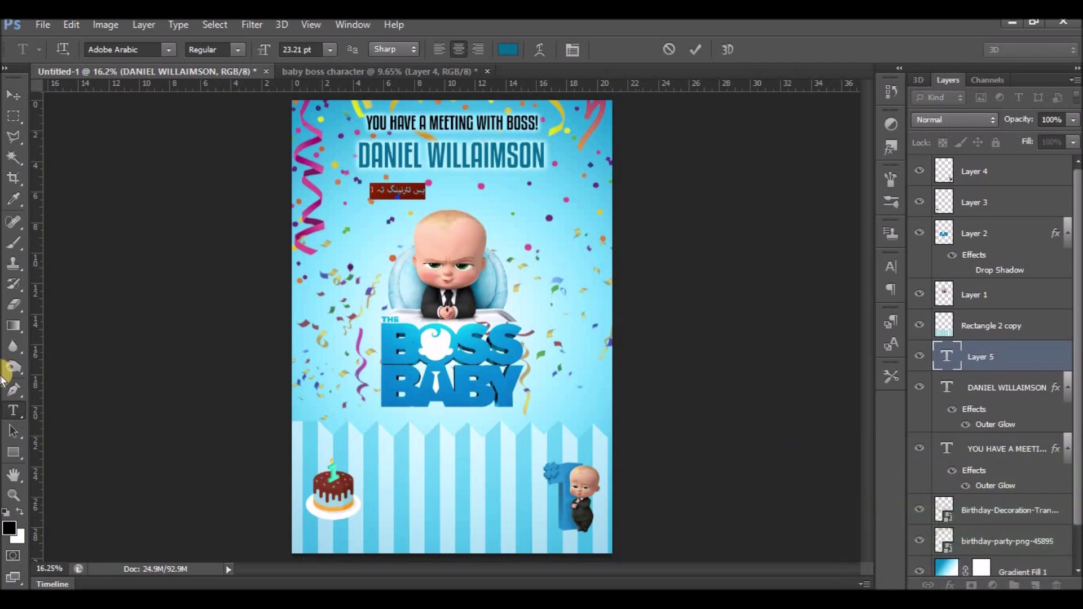
key("BackSpace")
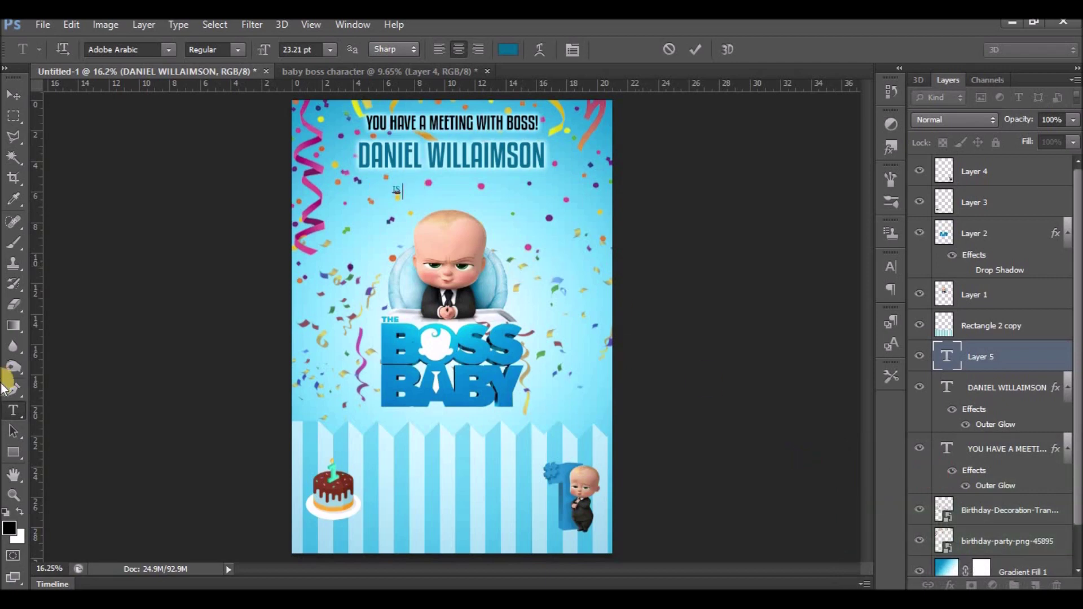
Step: Type 'IS TURNING TO 1' in the Kenyan Coffee font with black colour
left_click(120, 49)
type("Kenyan Coffee")
key("Return")
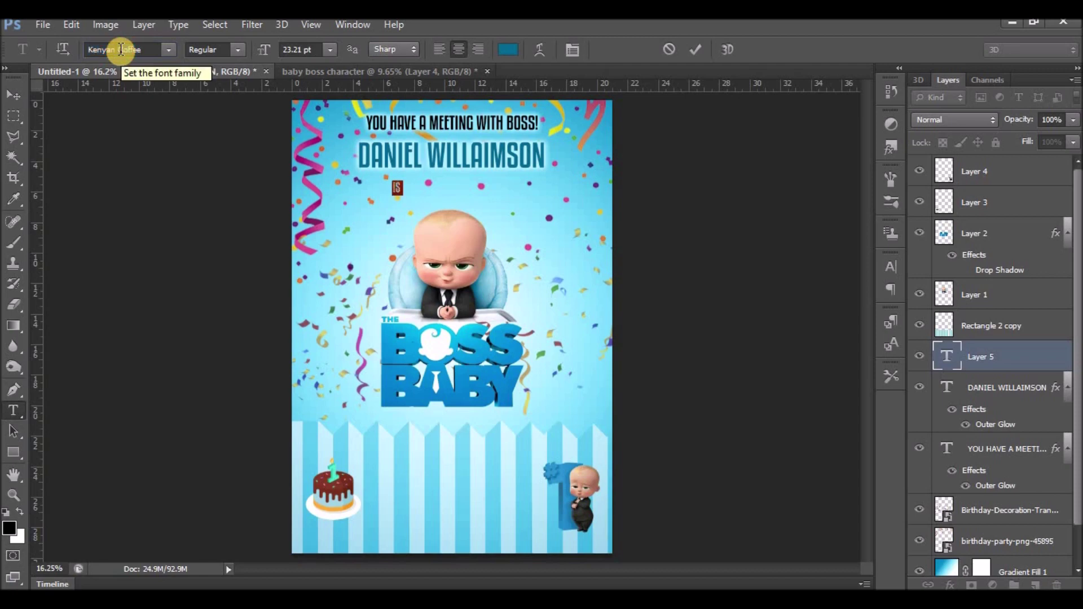
type("TUR")
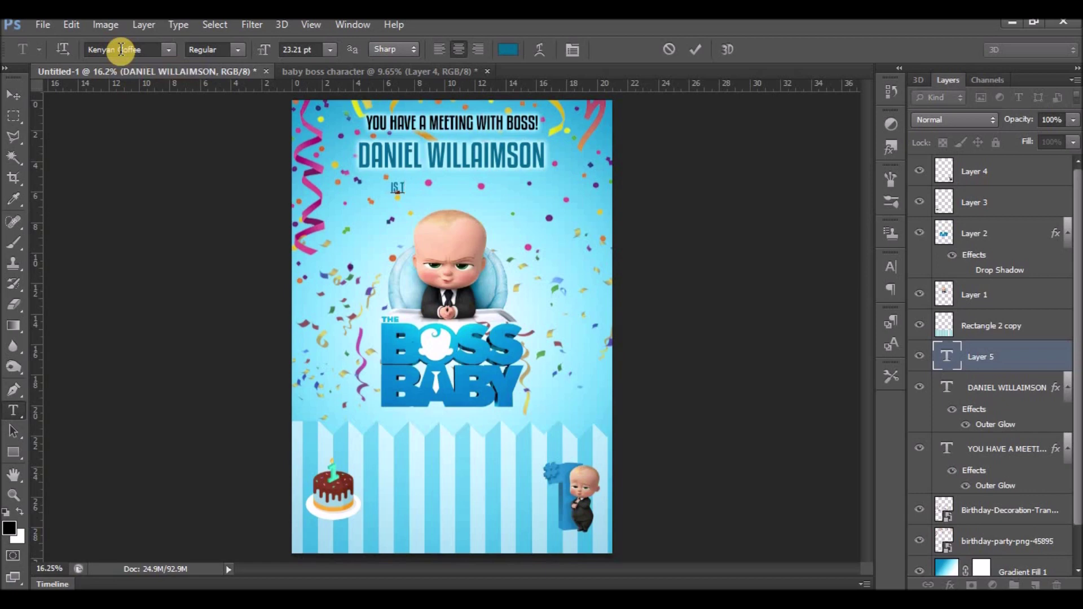
type("NING TO 1")
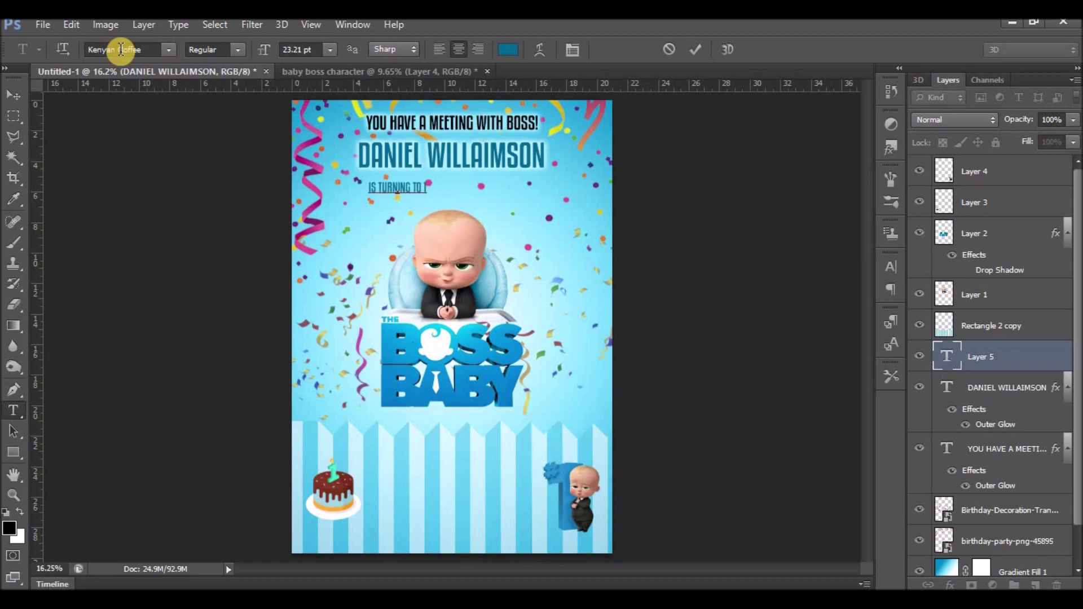
left_click(507, 49)
left_click_drag(586, 310, 590, 476)
left_click(863, 263)
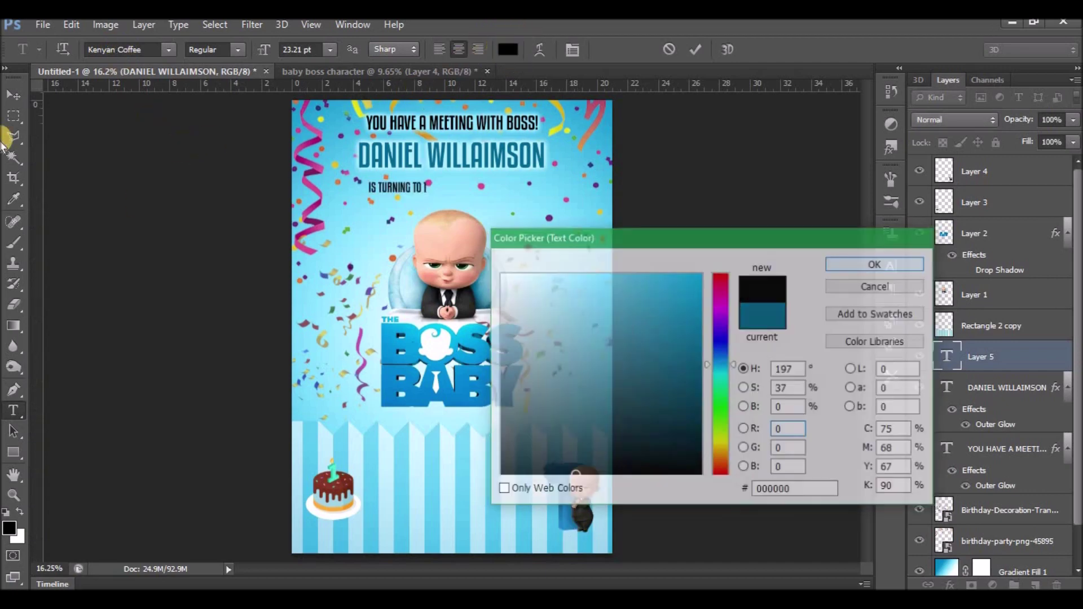
Step: Enlarge the 'IS TURNING TO 1' line and nudge it to sit centred below the name
left_click(22, 96)
key("ctrl+t")
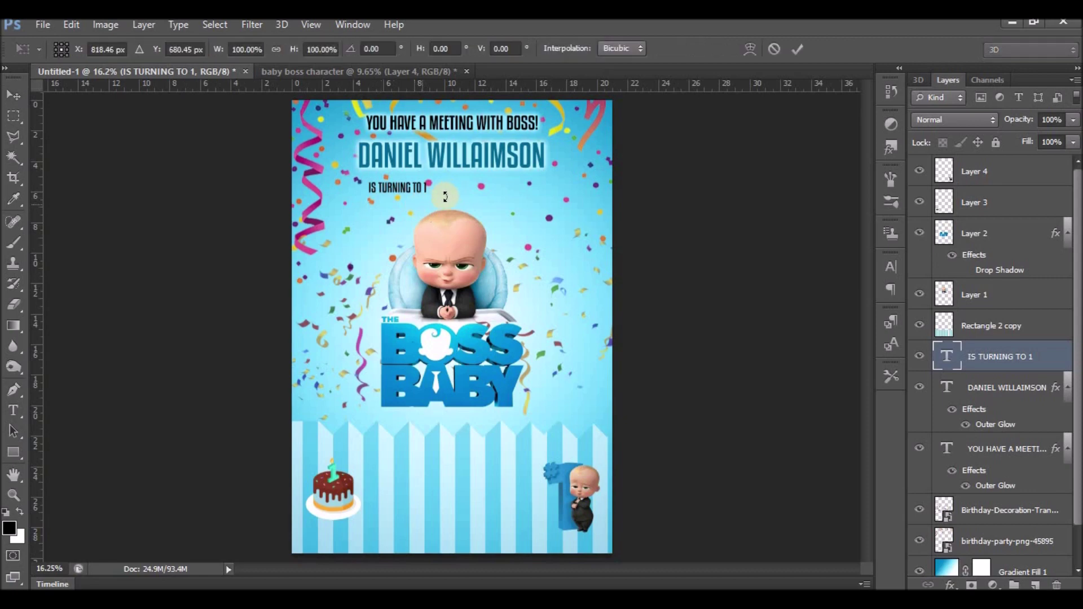
left_click_drag(430, 194, 491, 194)
key("Return")
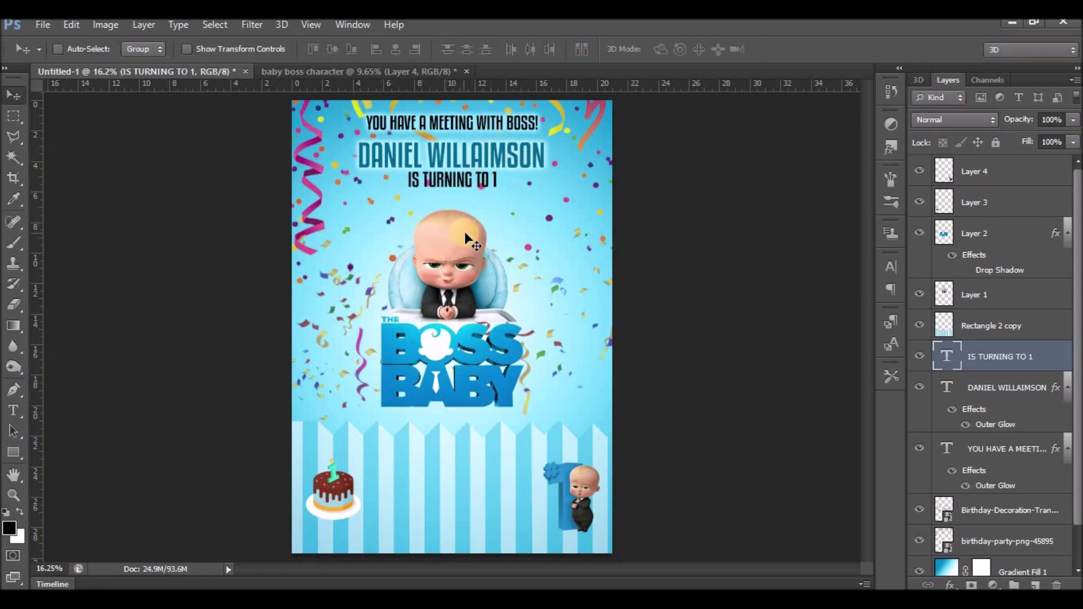
key("shift+Down")
key("shift+Down")
key("shift+Down")
key("shift+Down")
key("shift+Down")
key("shift+Down")
key("shift+Down")
key("shift+Down")
key("shift+Down")
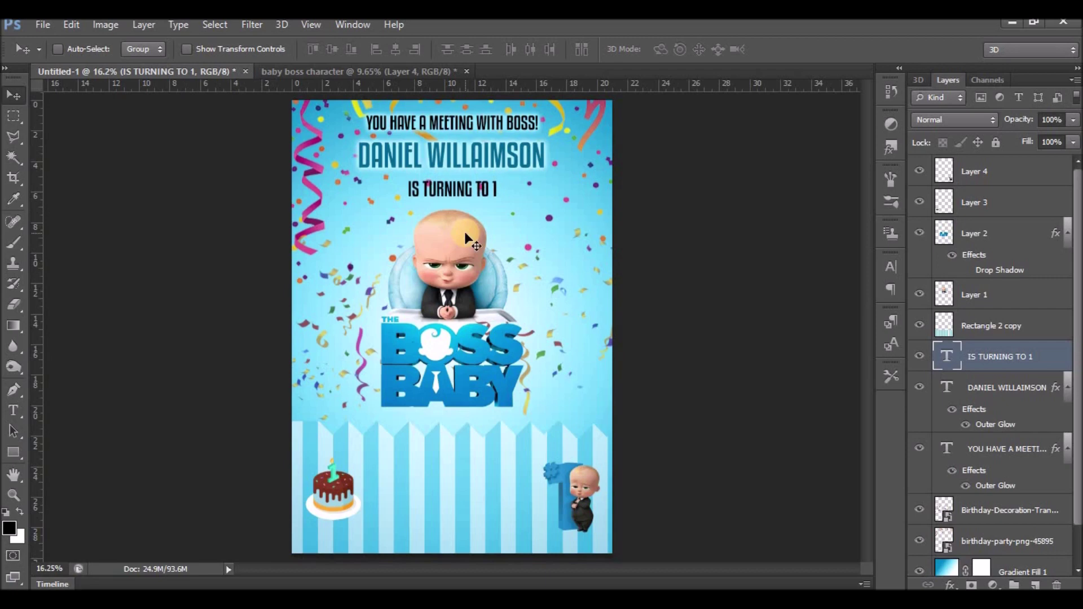
key("shift+Down")
key("shift+Down")
key("shift+Up")
key("shift+Up")
Step: Copy the headline's outer-glow layer style and paste it onto the 'IS TURNING TO 1' layer
right_click(1007, 446)
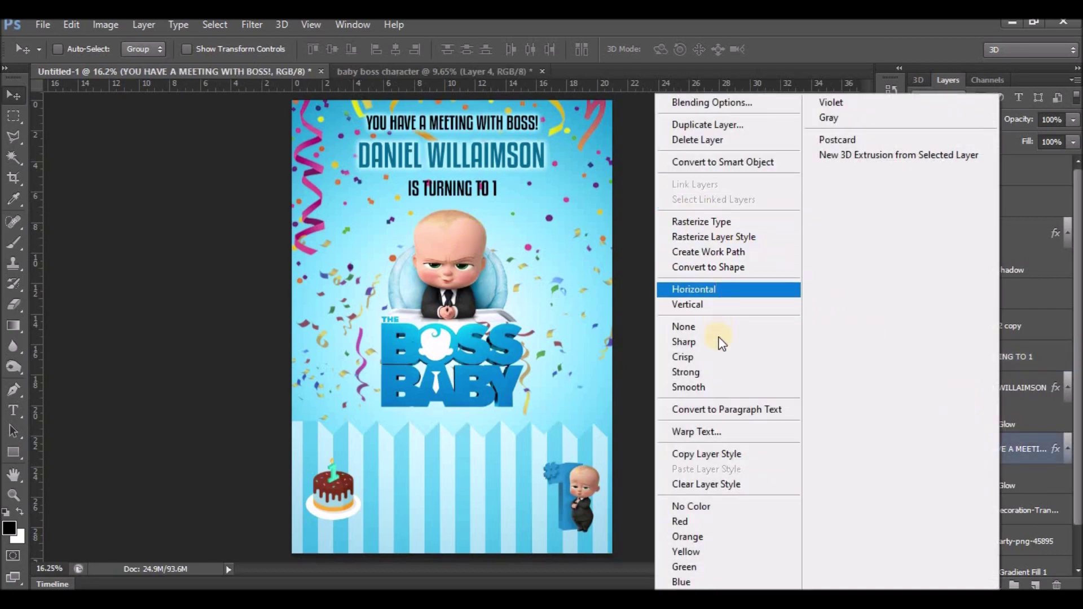
left_click(723, 451)
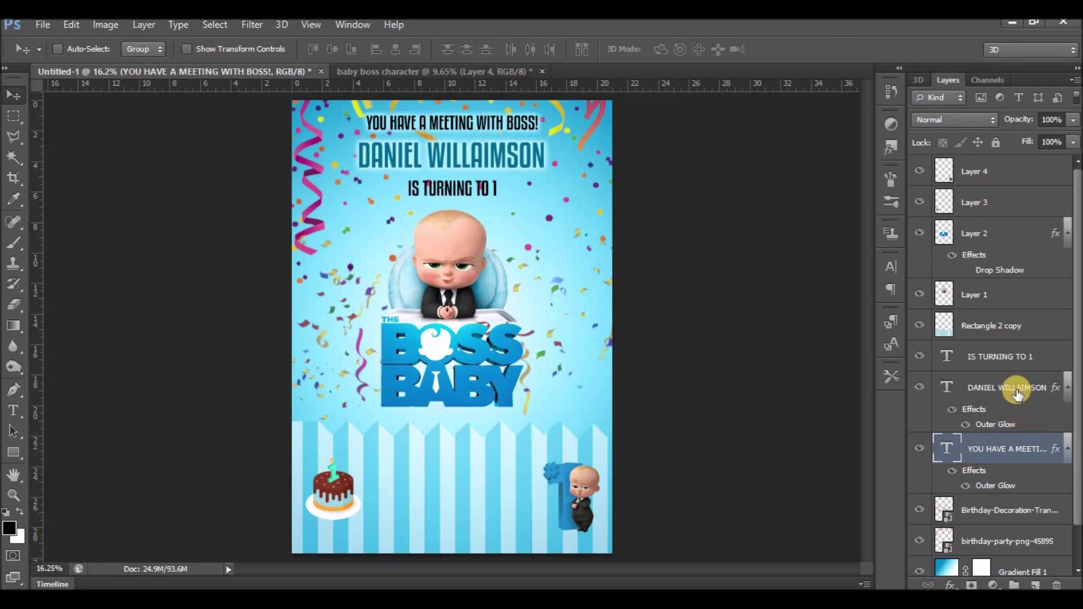
right_click(1009, 383)
left_click(1032, 356)
right_click(1032, 357)
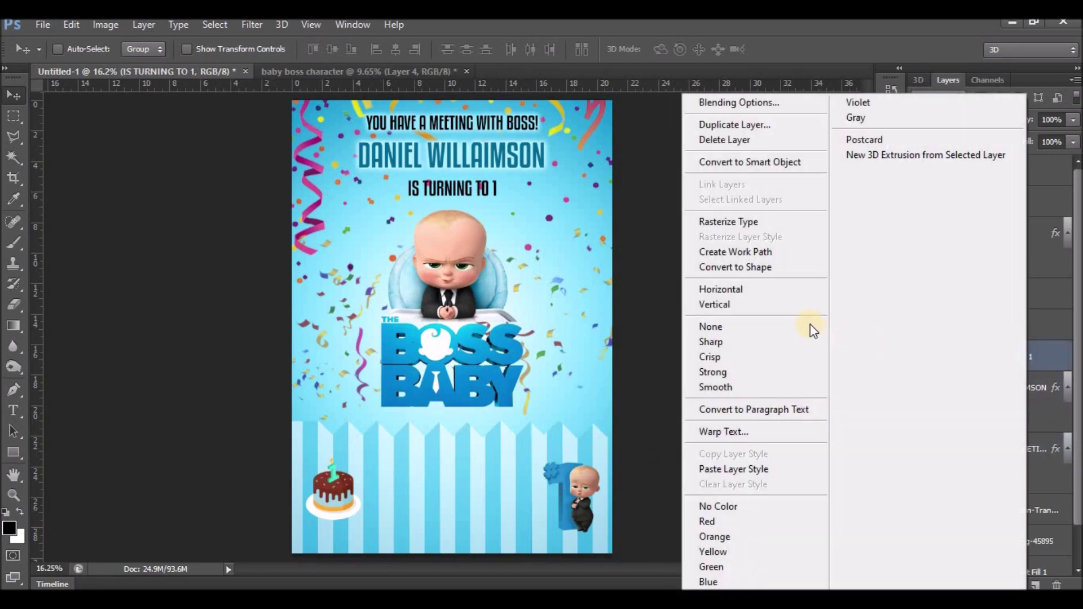
left_click(733, 468)
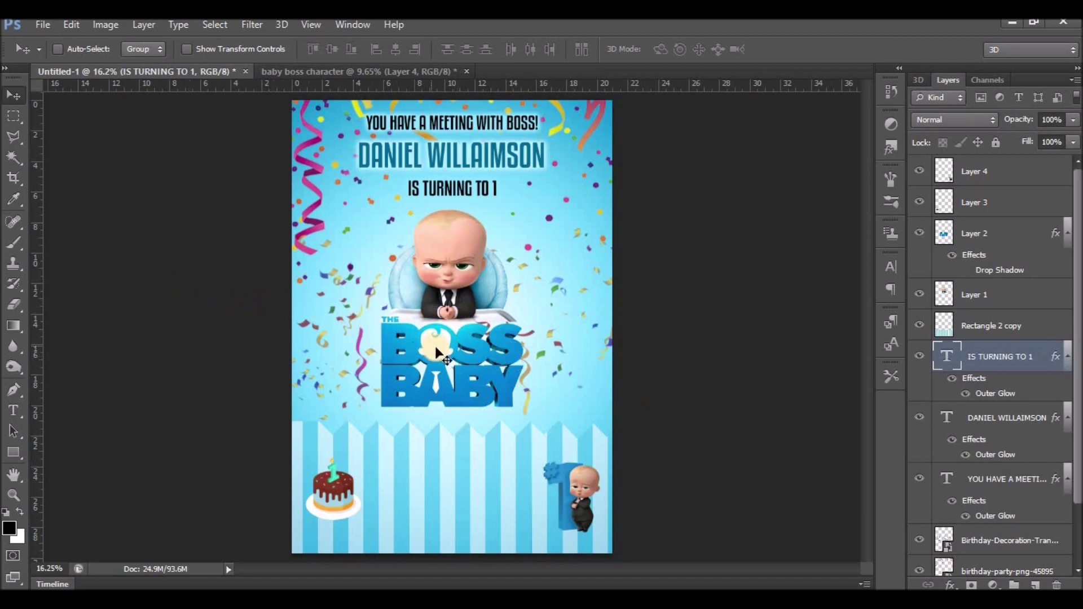
left_click(439, 352, "ctrl")
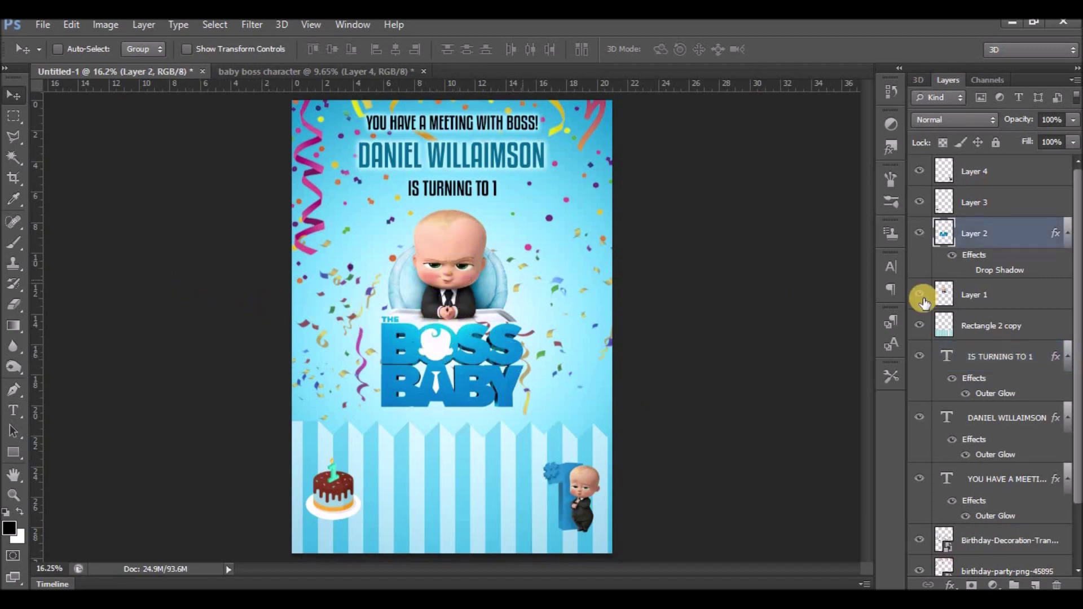
Step: Shift the baby picture and BOSS BABY logo up slightly together
left_click(966, 295, "ctrl")
left_click_drag(471, 371, 472, 361)
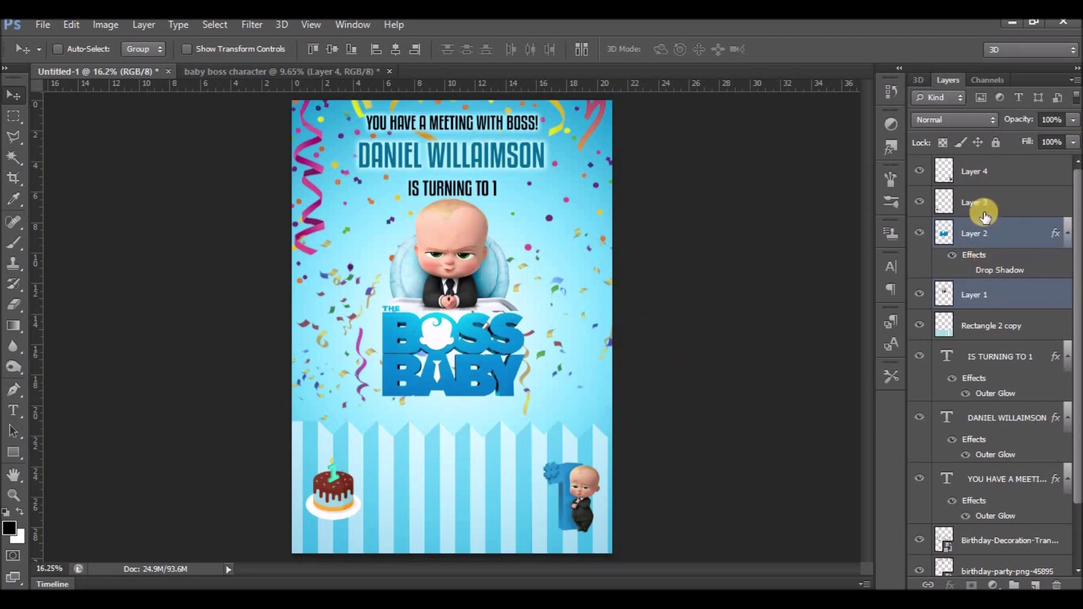
left_click(984, 216)
left_click(14, 410)
left_click(146, 52)
Step: Set the type to Impact in the blue sampled from the BOSS BABY logo
type("Impact")
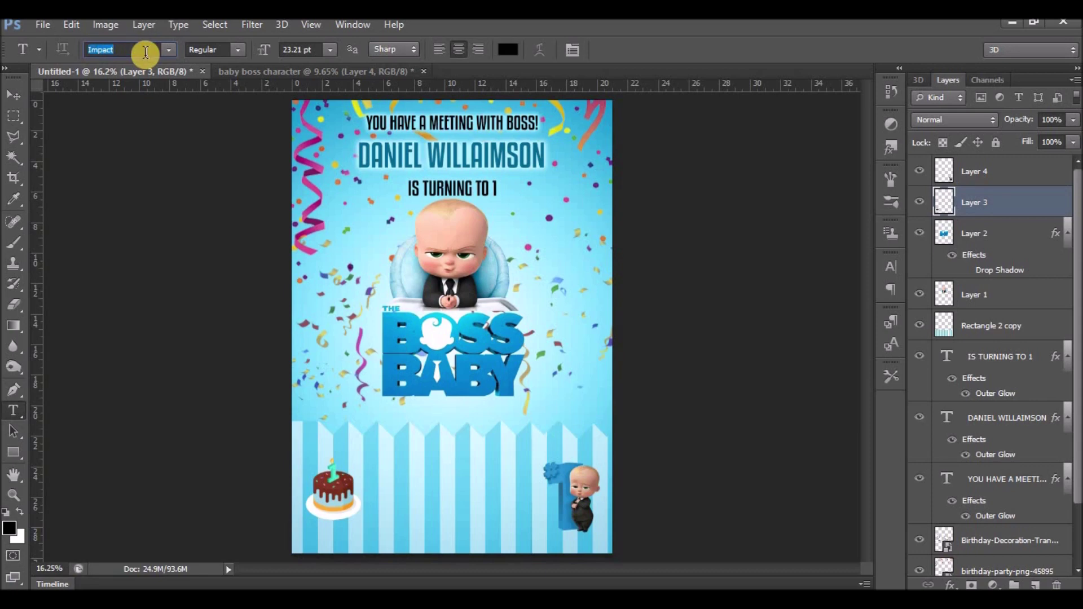
key("Return")
left_click(506, 49)
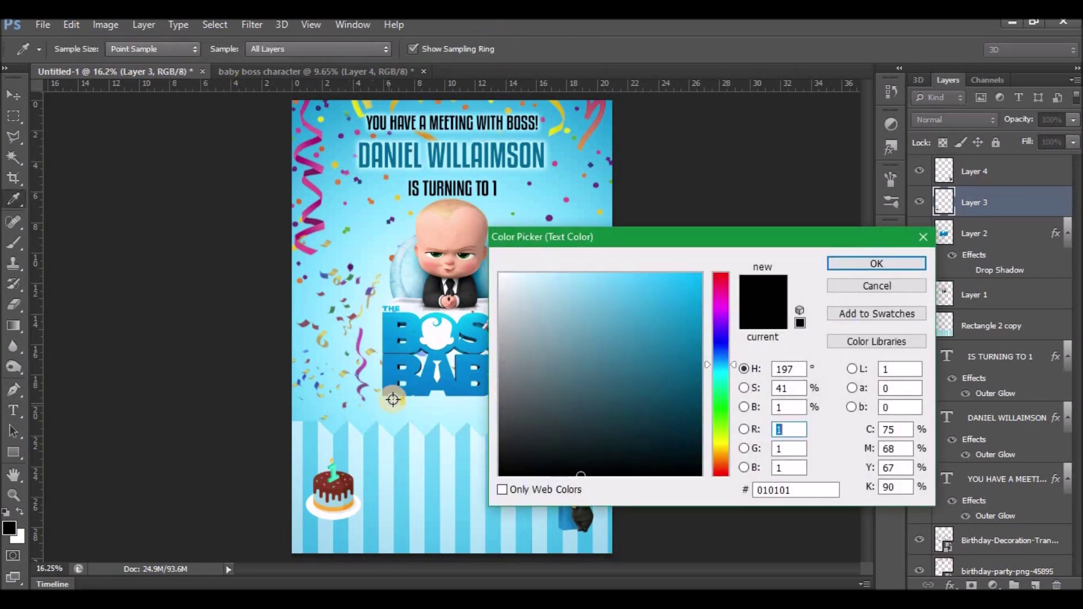
left_click(454, 369)
left_click(876, 264)
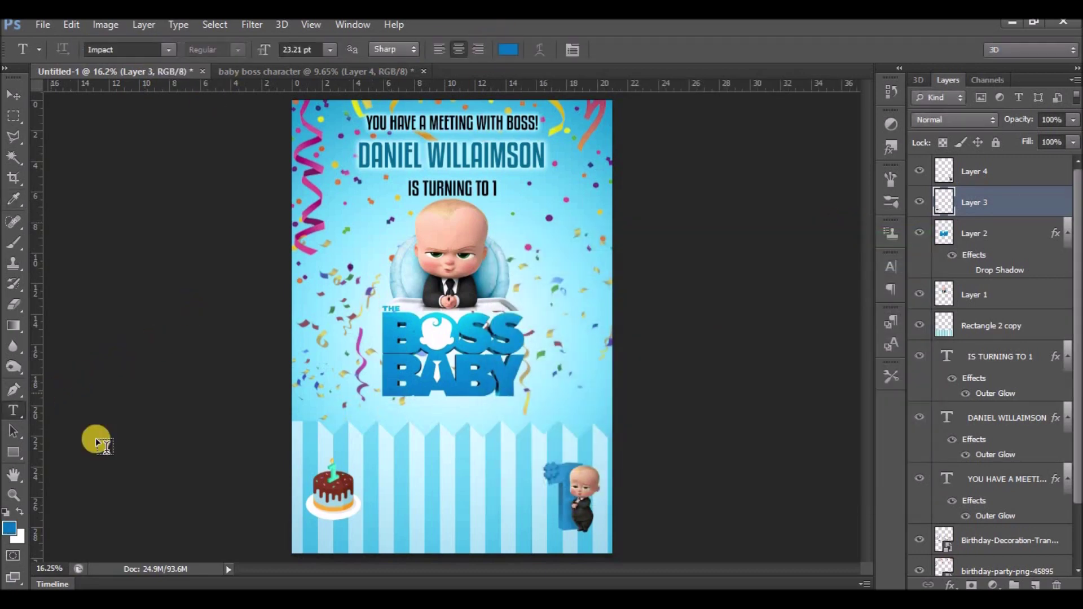
Step: Type 'FIRST BIRTHDAY' beneath the BOSS BABY title
left_click(404, 410)
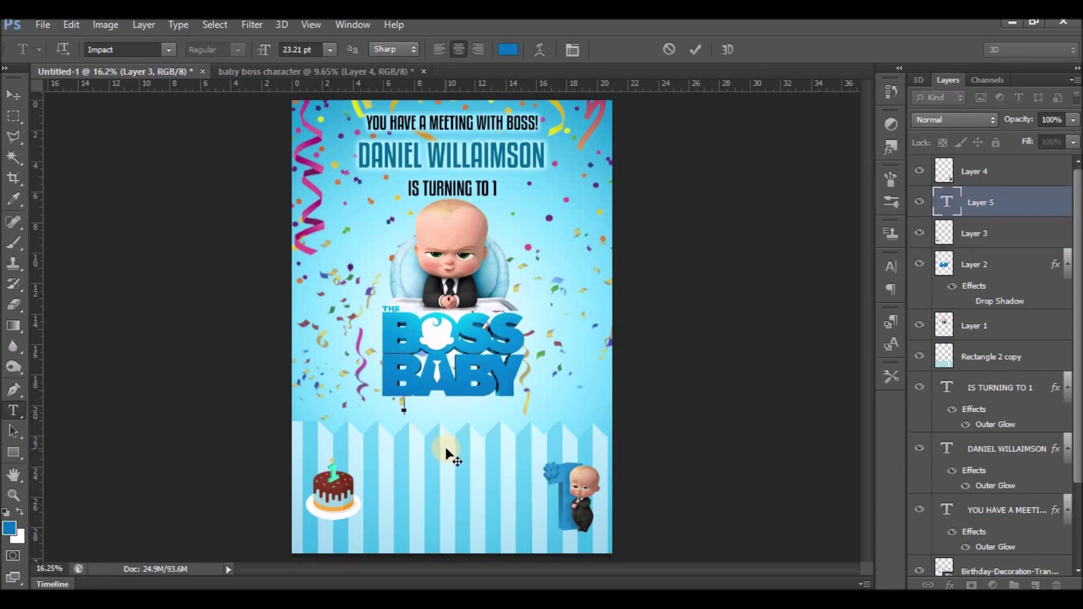
type("FIRST BIRTHDAY")
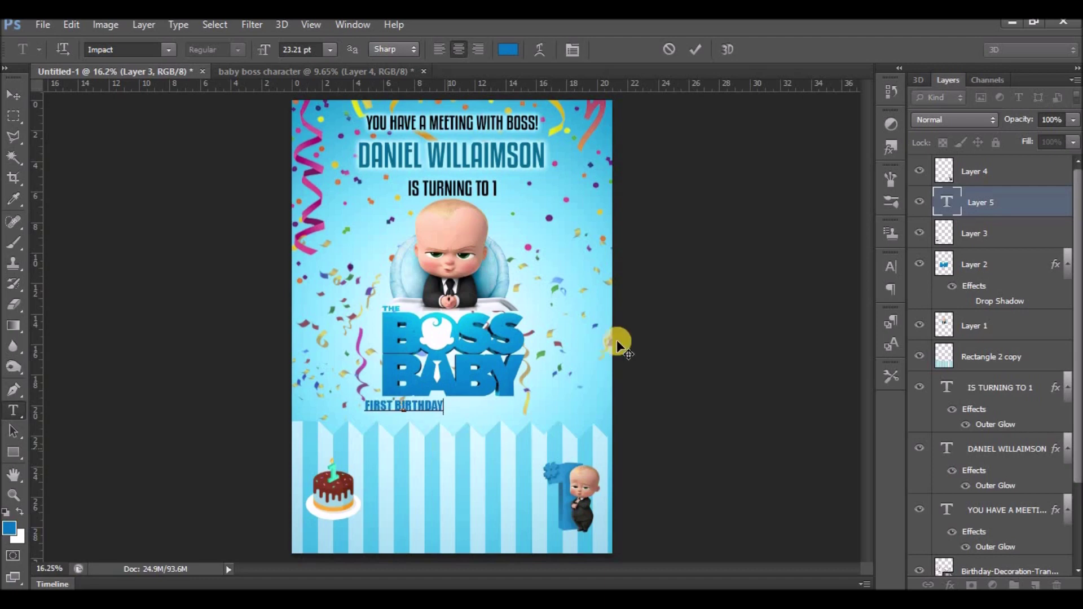
key("ctrl+Return")
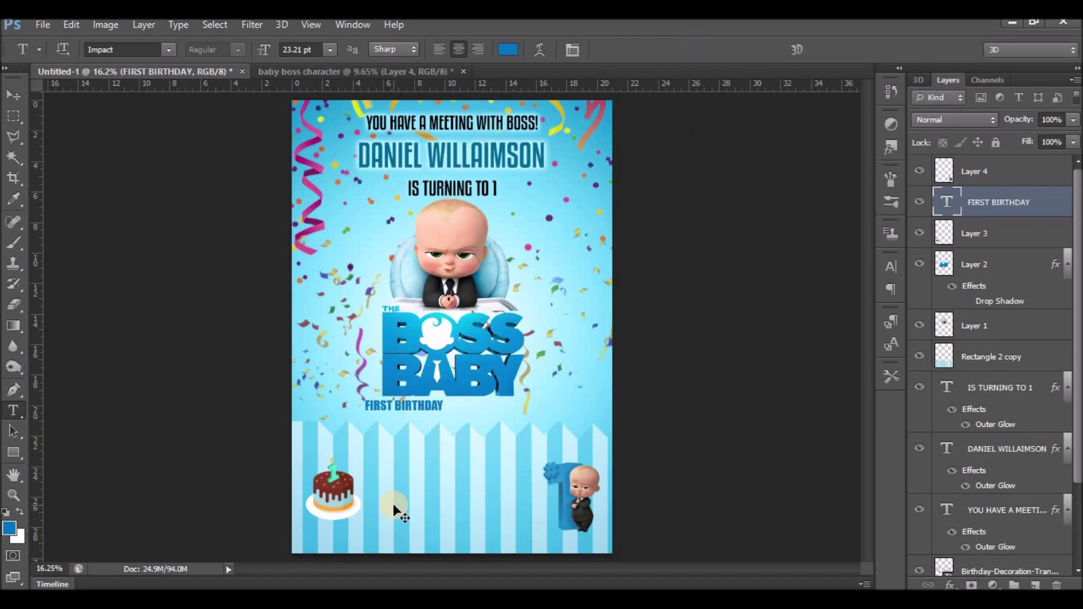
Step: Scale FIRST BIRTHDAY to about 175% to match the logo width
key("v")
key("ctrl+t")
mouse_move(449, 415)
left_mouse_down()
mouse_move(524, 429)
mouse_move(502, 417)
mouse_move(519, 422)
left_mouse_up()
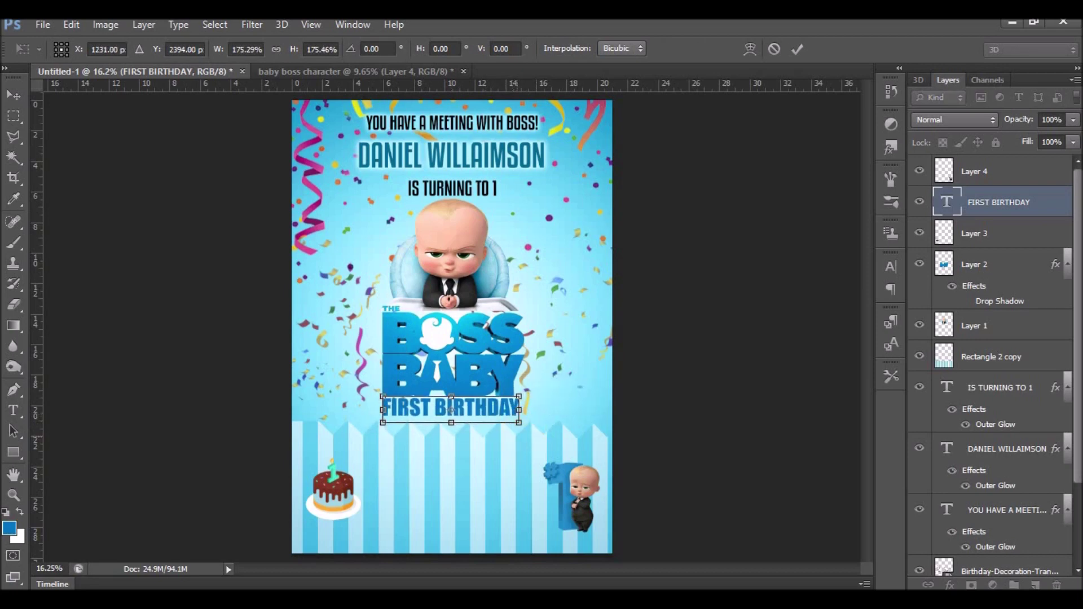
key("Return")
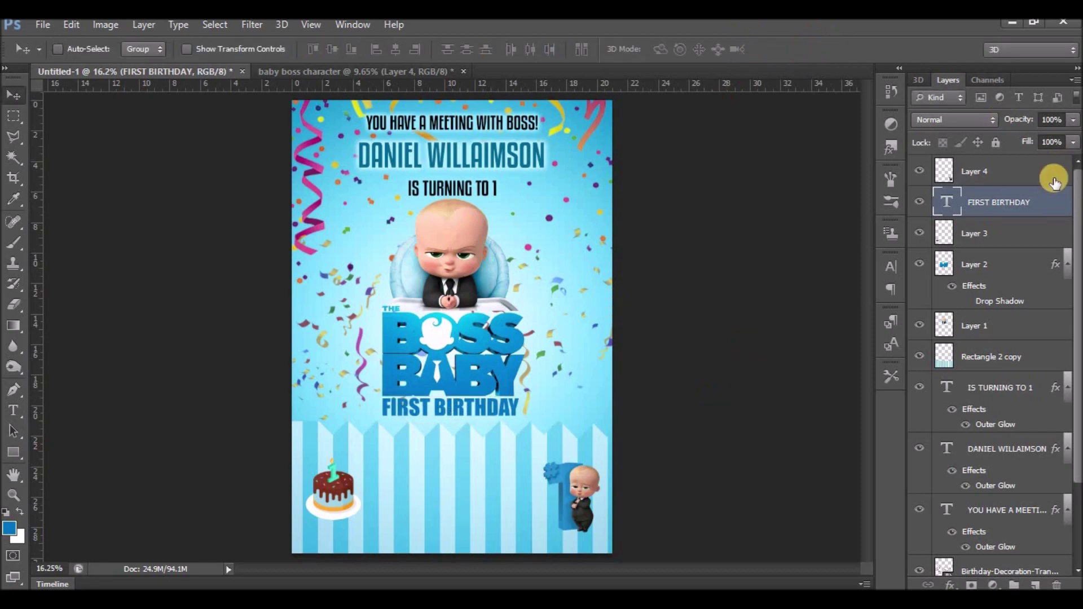
double_click(1046, 197)
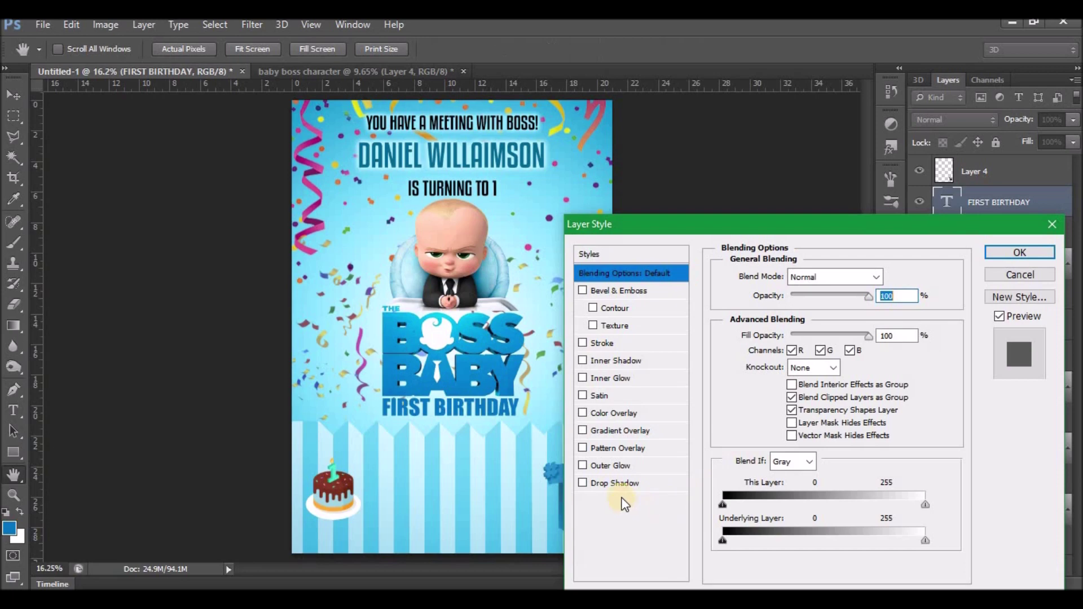
Step: Give FIRST BIRTHDAY a drop shadow: 100% opacity, 5 px distance, spread 0, size 0
left_click(614, 484)
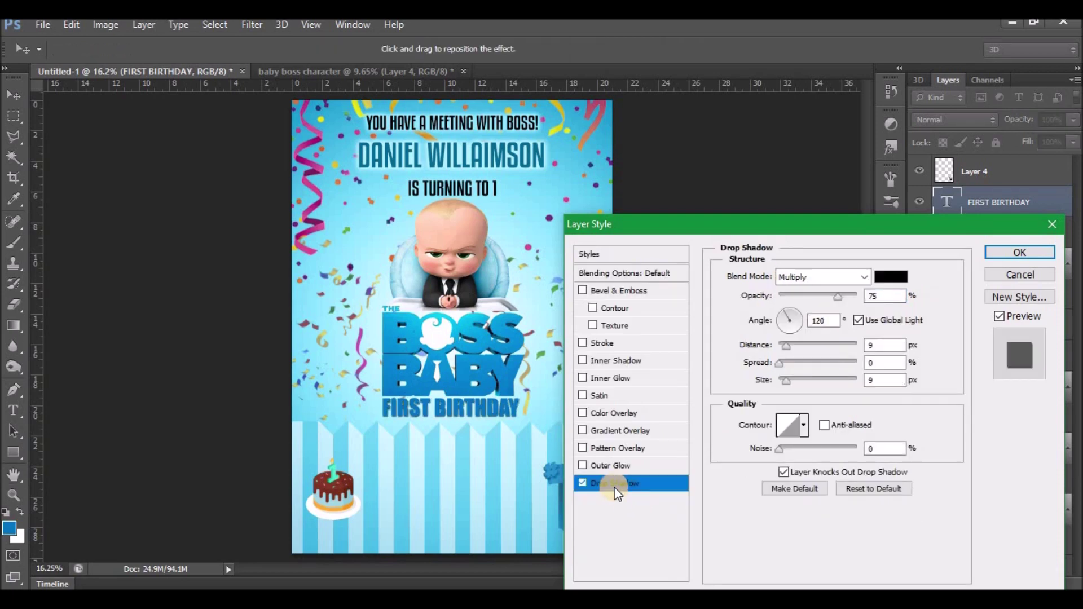
left_click(780, 365)
left_click_drag(785, 381, 787, 346)
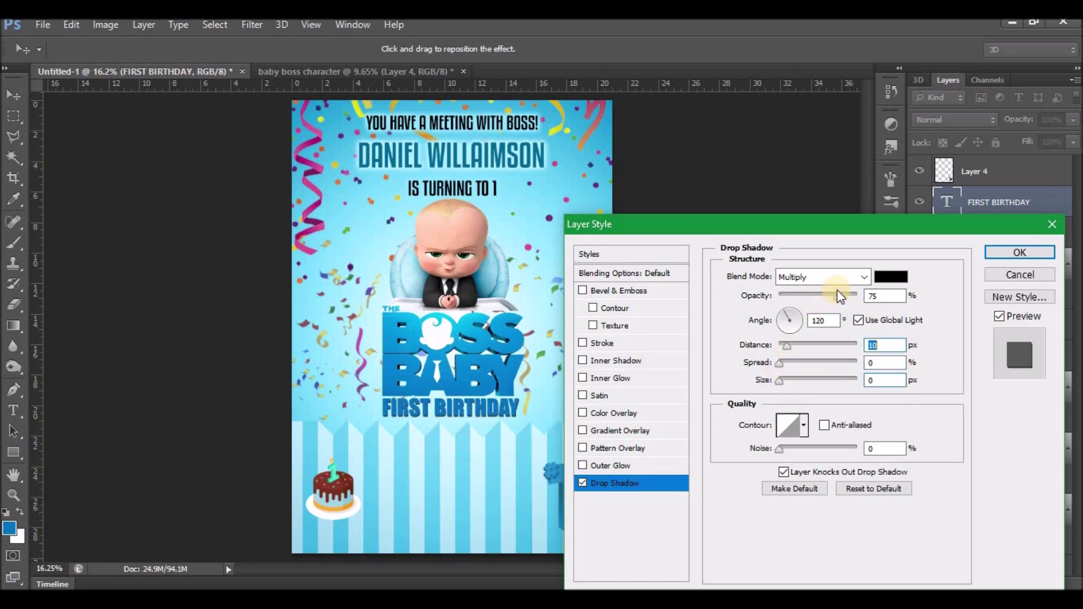
left_click_drag(788, 346, 786, 346)
left_click(1019, 252)
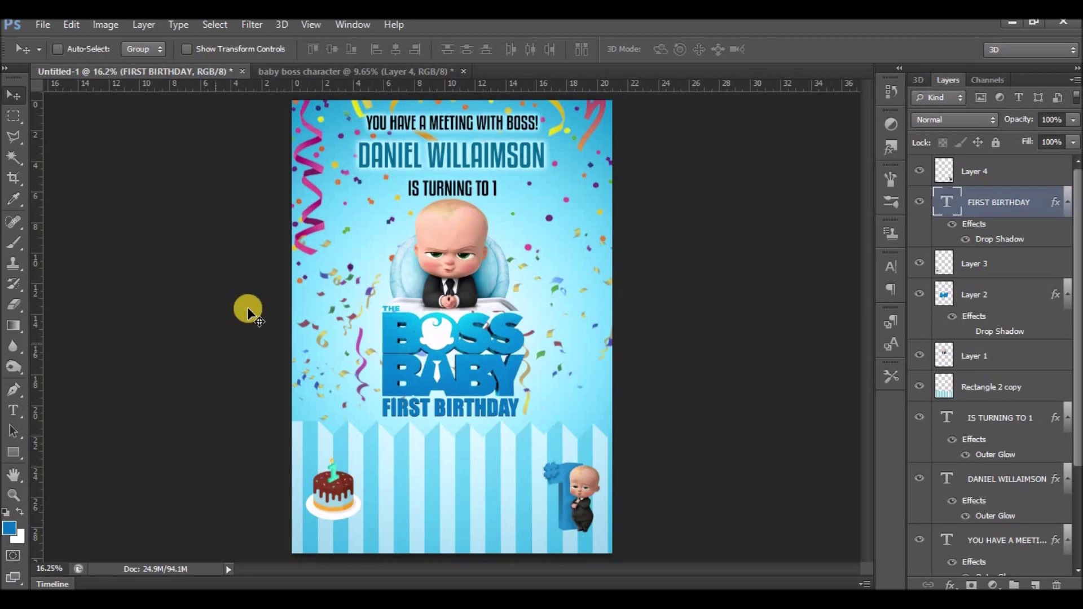
Step: Type the black date line 'Saturday, 21st January 2023' below FIRST BIRTHDAY
left_click(13, 410)
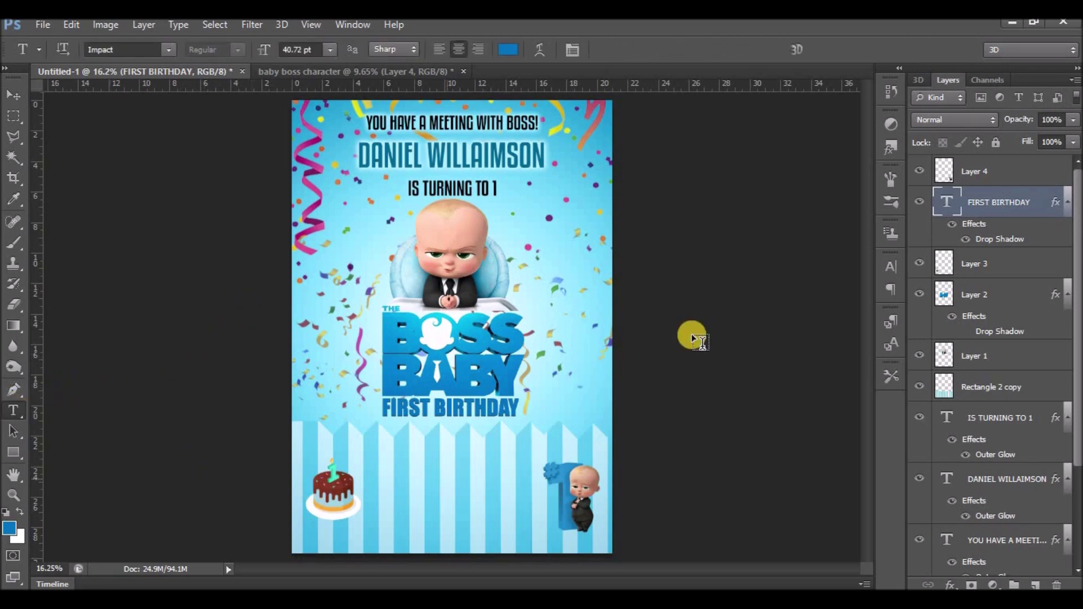
left_click(7, 512)
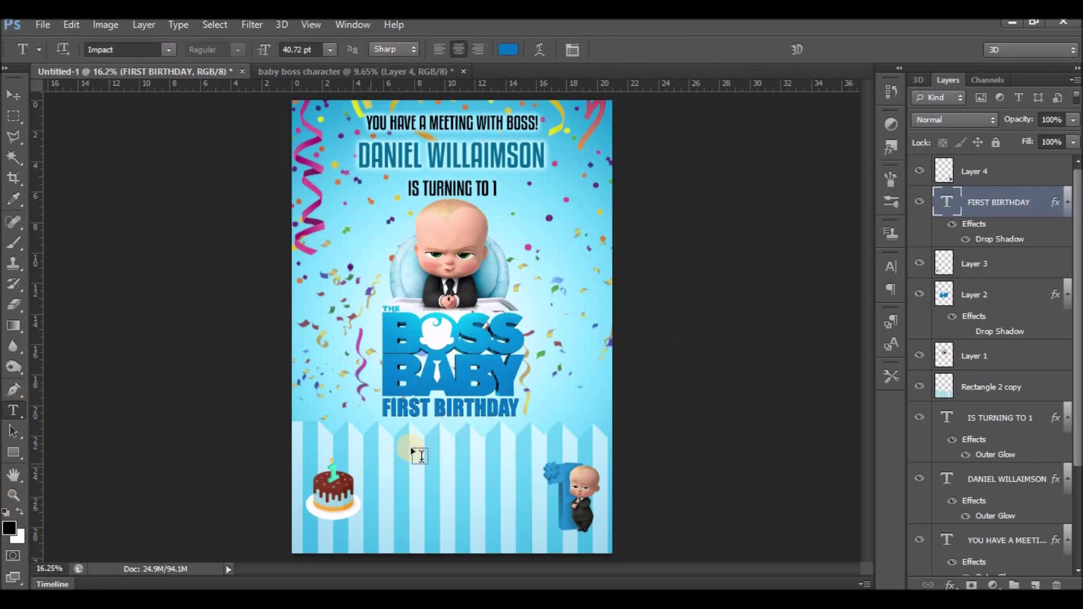
left_click(411, 447)
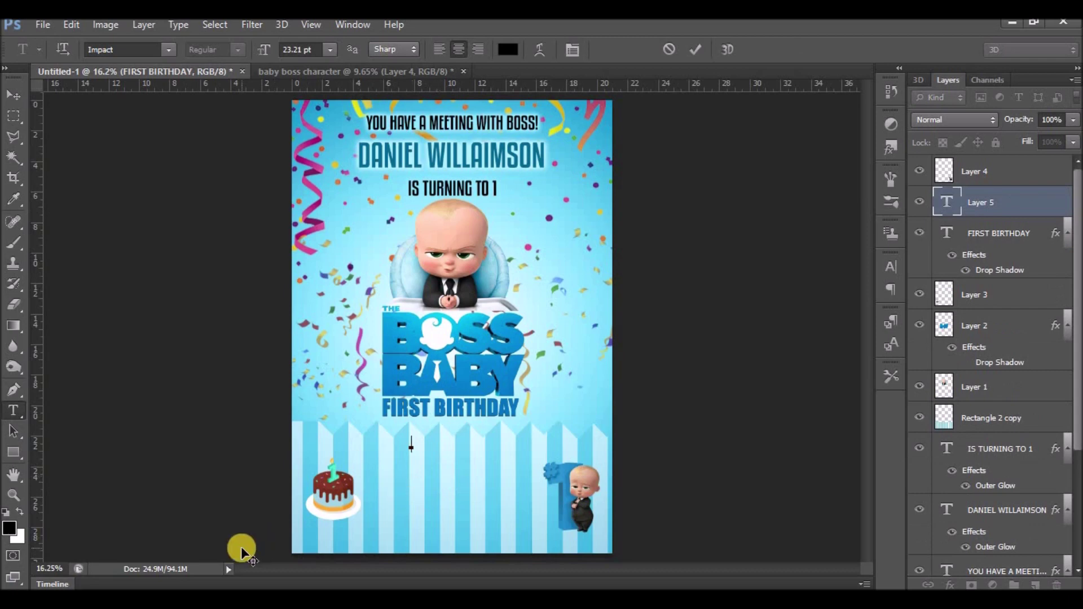
type("SATURDAY, ")
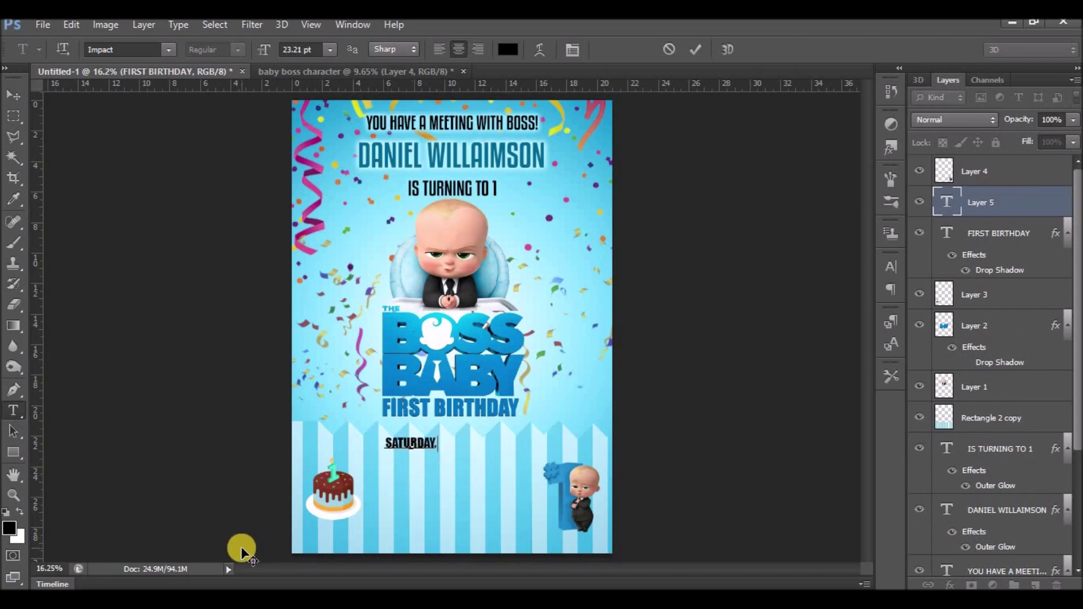
type("25")
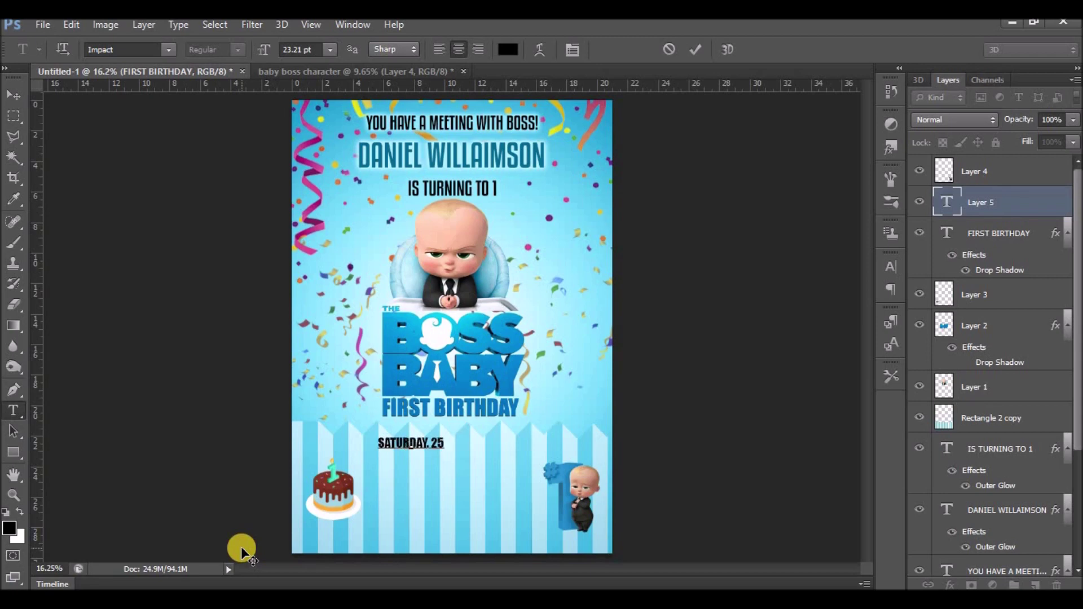
key("BackSpace")
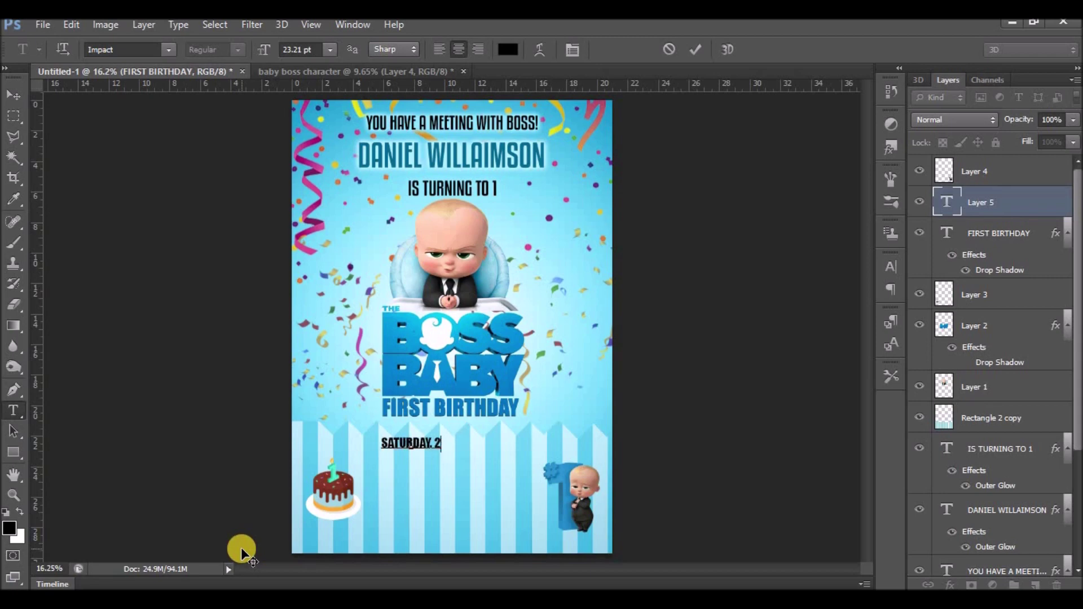
type("1ST")
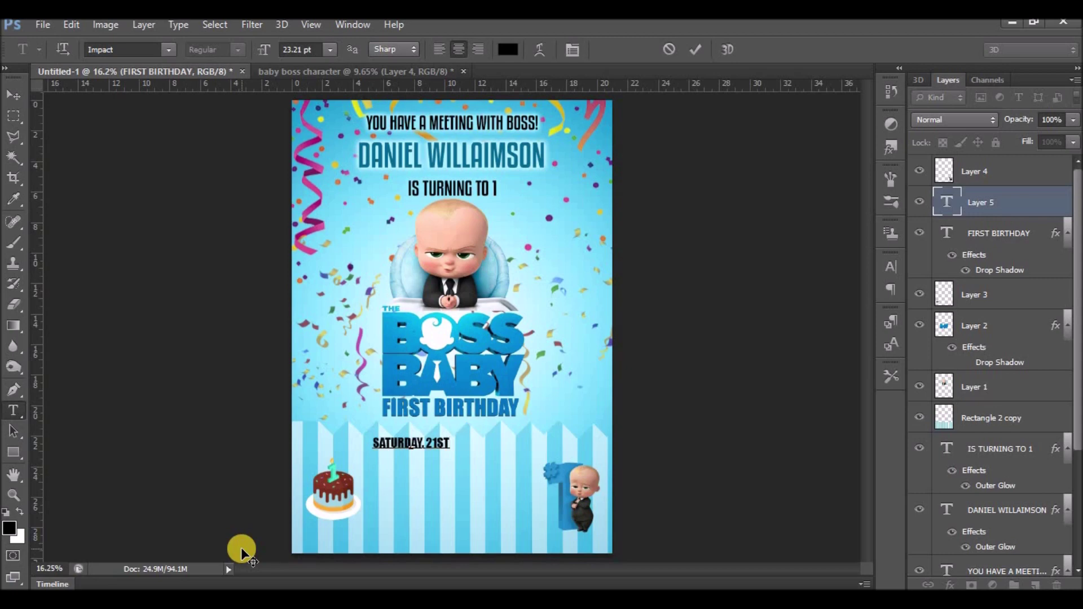
key("BackSpace")
key("BackSpace")
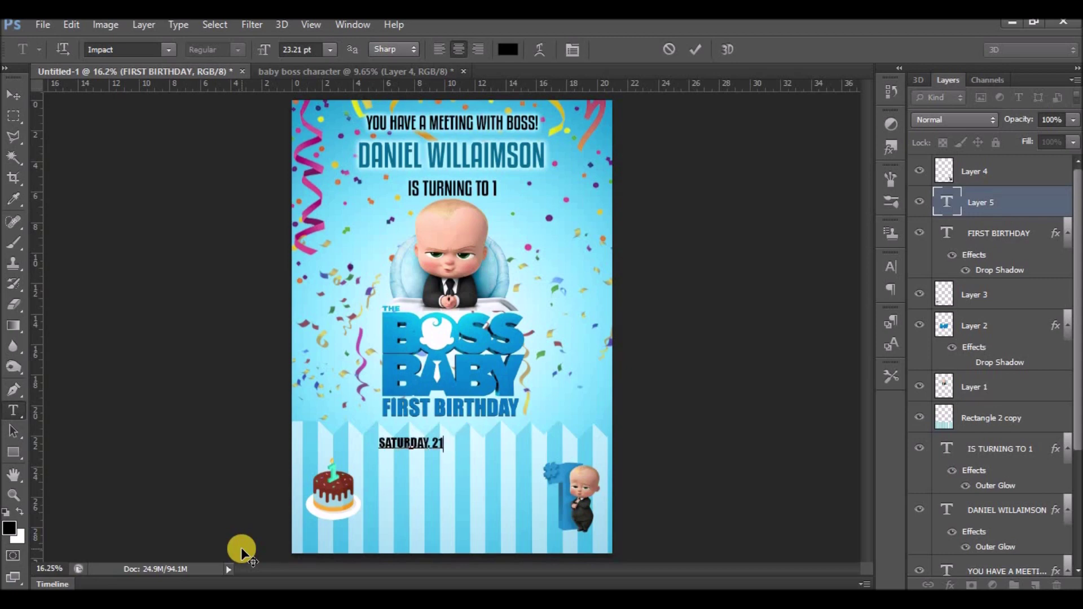
key("BackSpace")
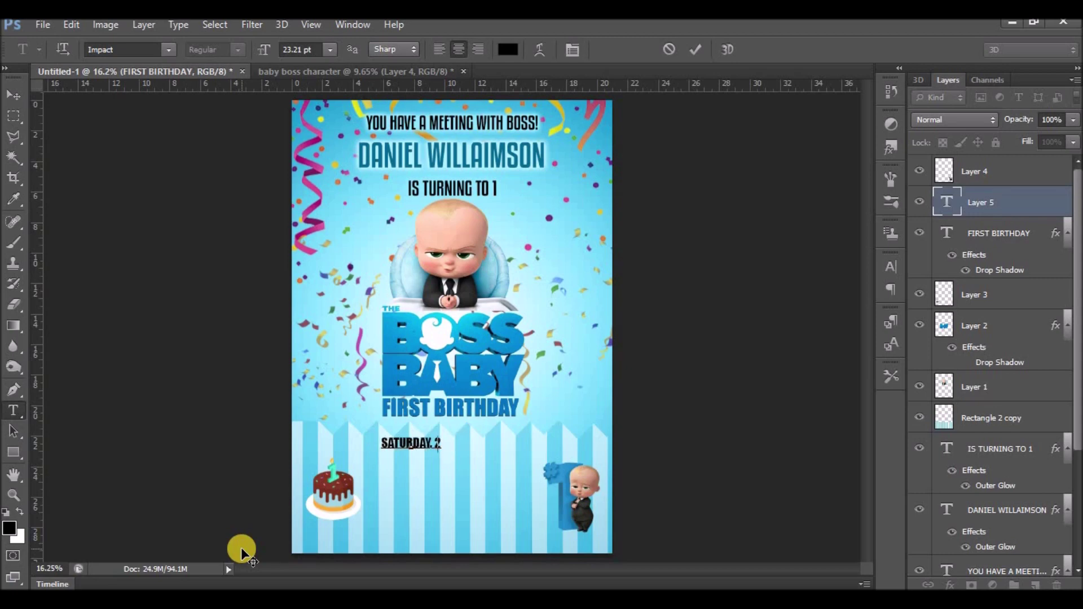
key("BackSpace")
key("BackSpace")
key("BackSpace")
type("Saturday")
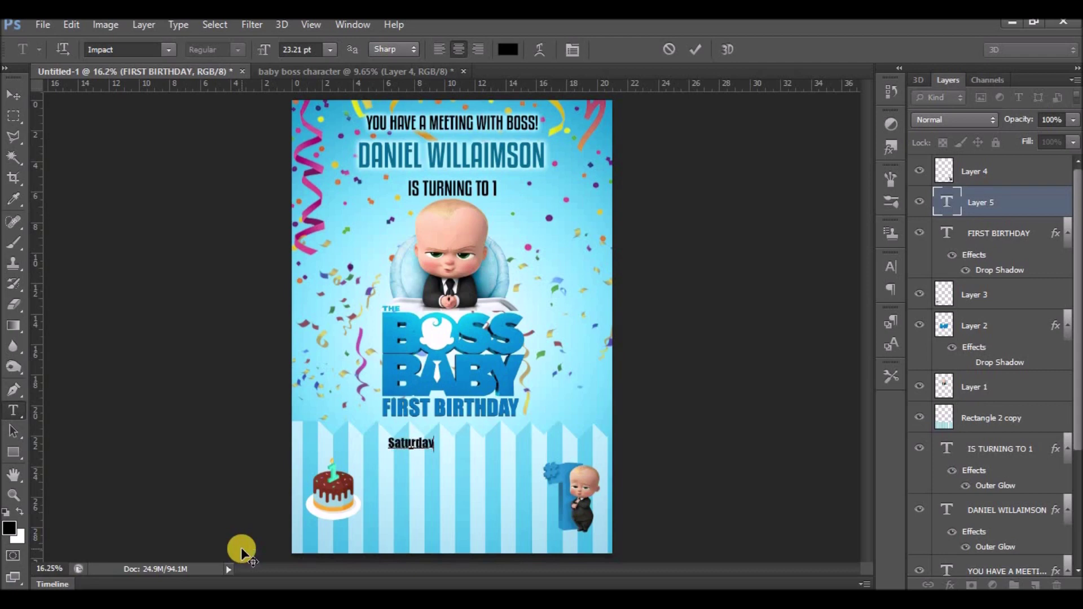
type(",")
type(" 21st ")
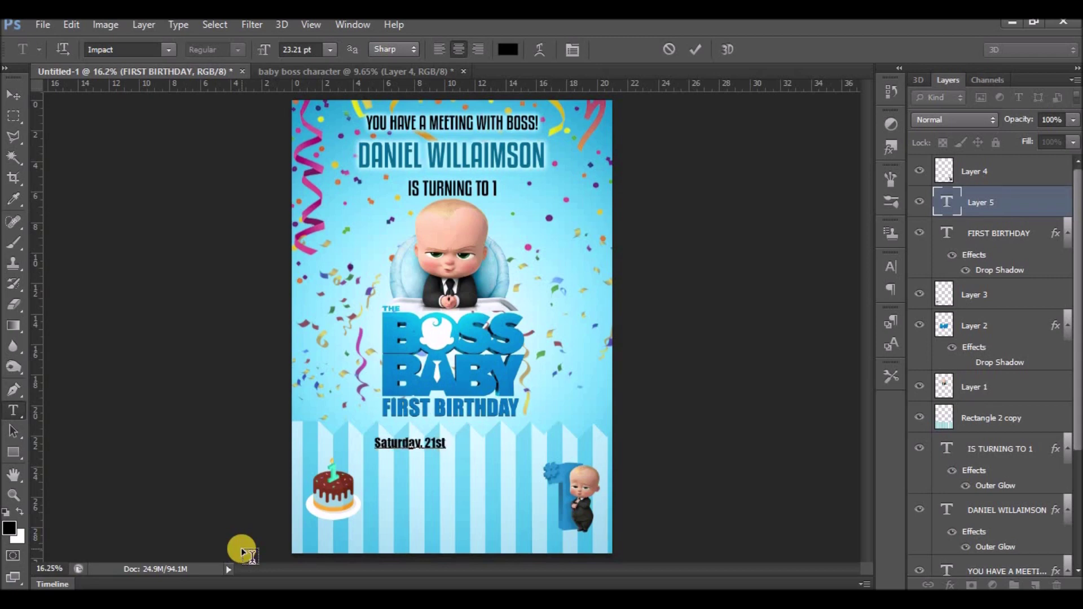
type("January 2023")
Step: Set the date text's font to Kenyan Coffee
key("ctrl+a")
left_click(107, 49)
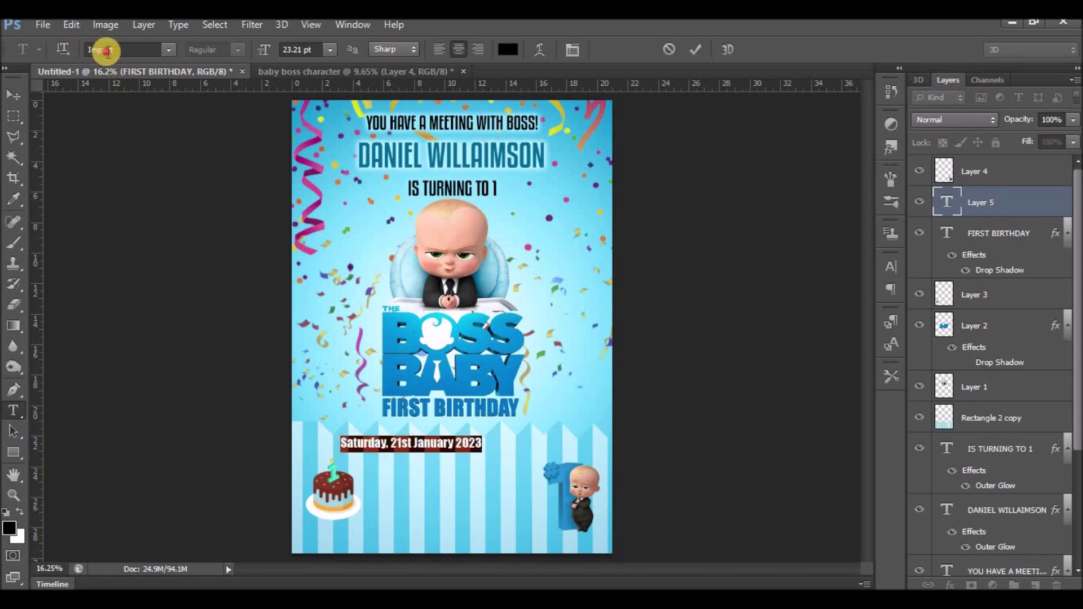
type("Kenyan Coffee")
key("Return")
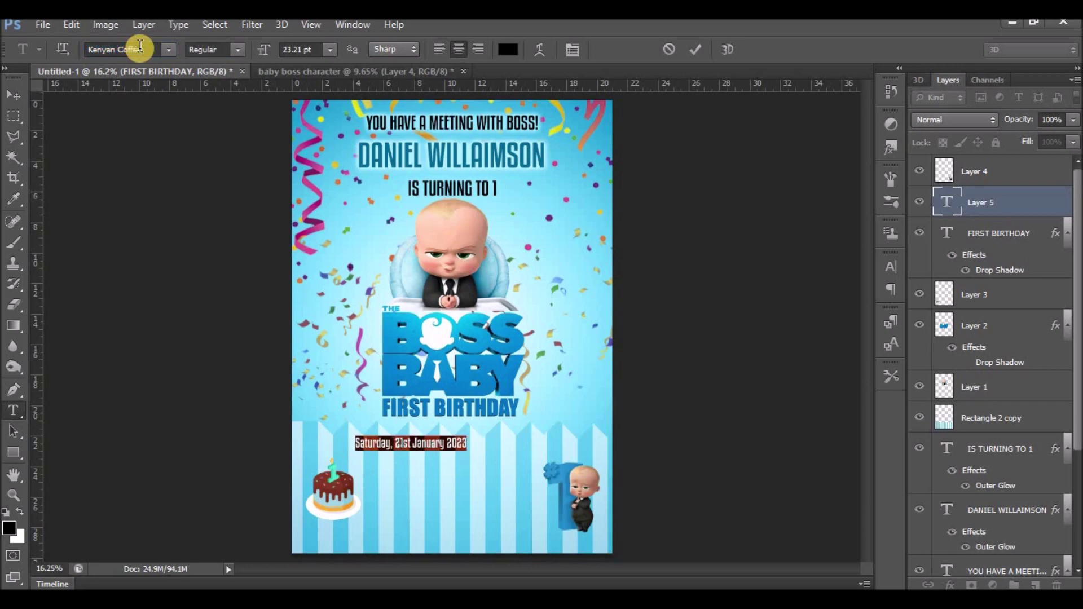
Step: Enlarge the date line and centre it on the stripes below FIRST BIRTHDAY
left_click(14, 95)
left_click_drag(450, 440, 516, 450)
key("ctrl+t")
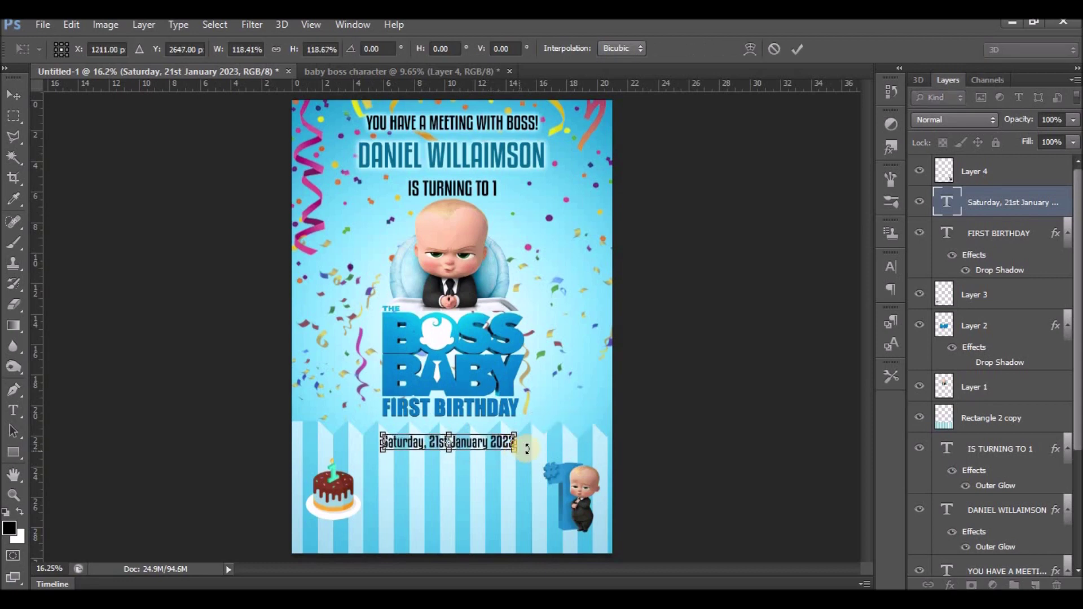
key("Return")
key("shift+Down")
key("shift+Down")
key("shift+Down")
key("shift+Down")
key("shift+Down")
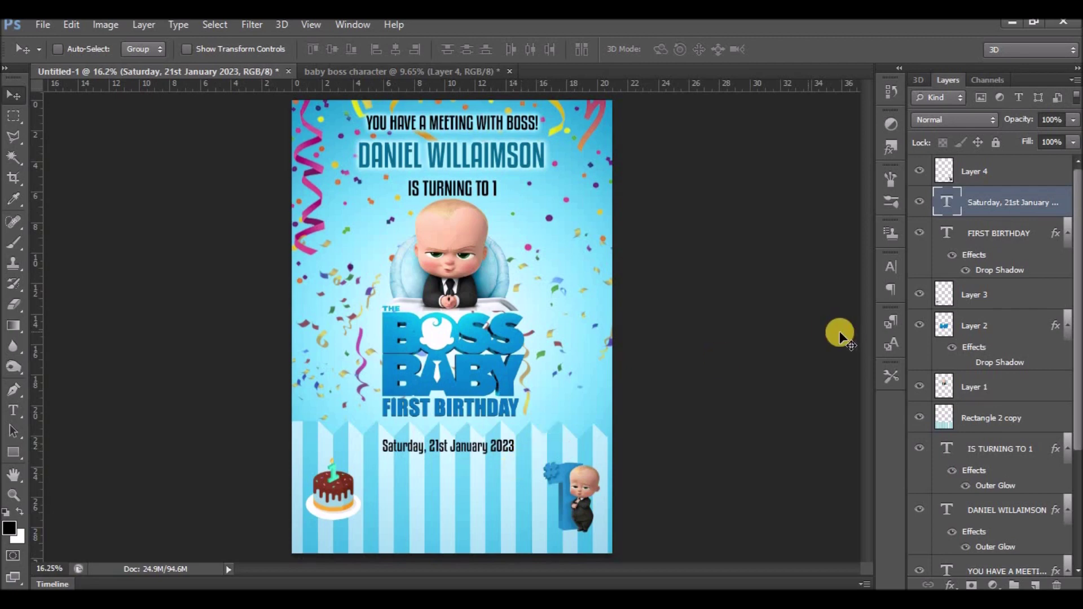
Step: Add an enlarged 'VENUE:' label centred below the date
key("t")
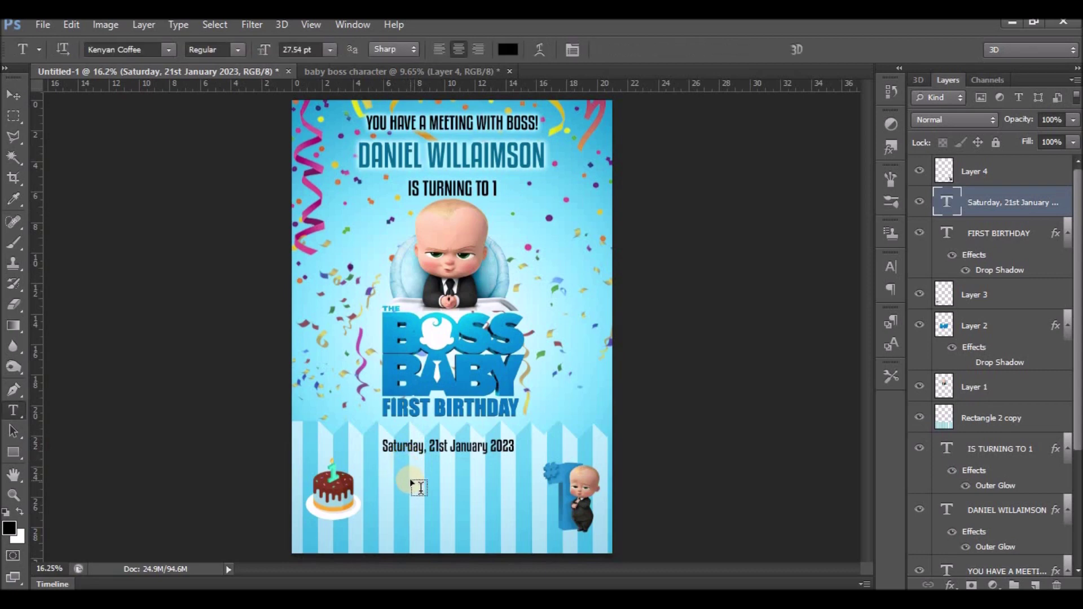
left_click(435, 484)
type("VENUE")
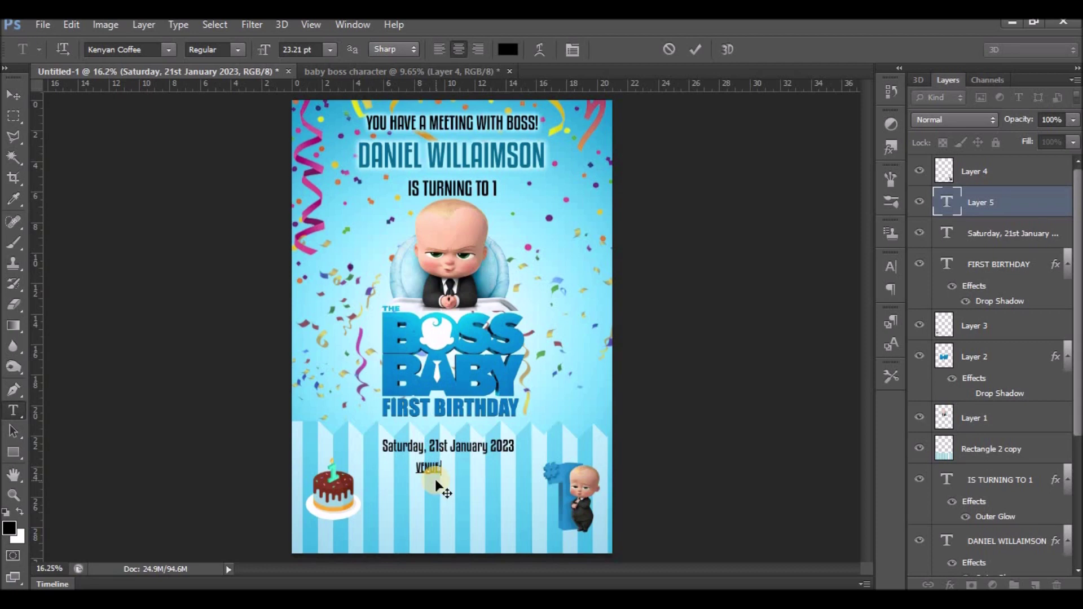
key("ctrl+Return")
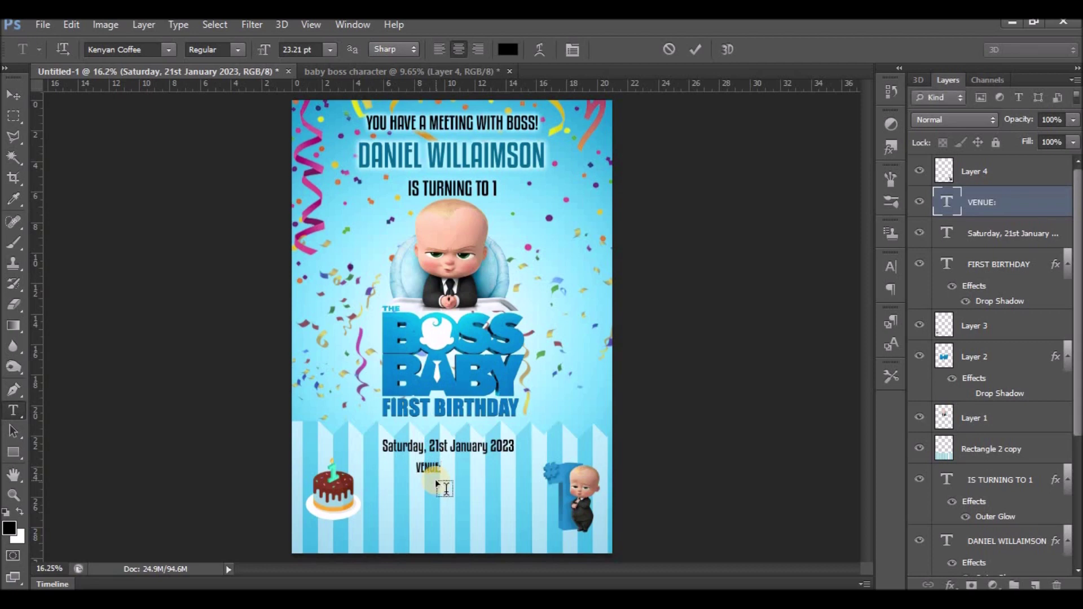
left_click_drag(435, 479, 466, 481)
key("ctrl+t")
key("Return")
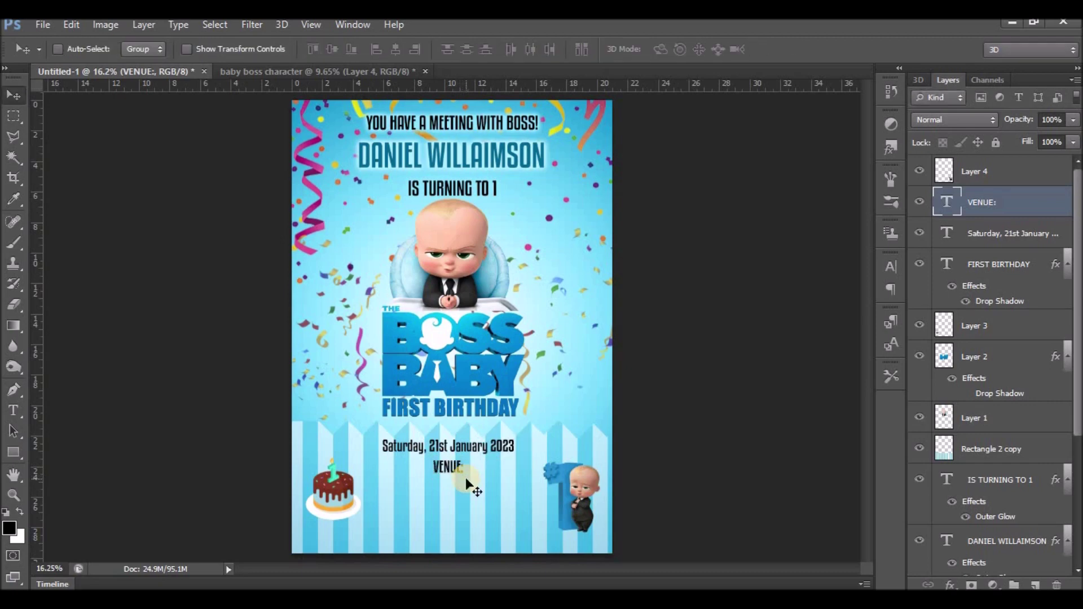
Step: Add the address 'ABC Park Town, London' centred under VENUE:
key("t")
left_click(421, 498)
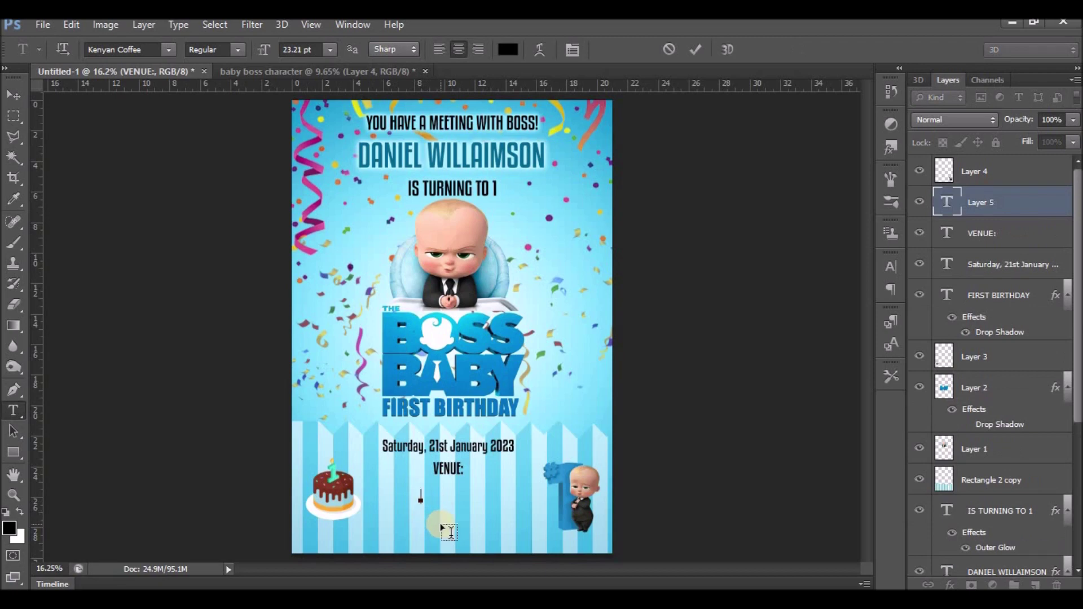
type("ABC Park Tw")
key("BackSpace")
type("own, ")
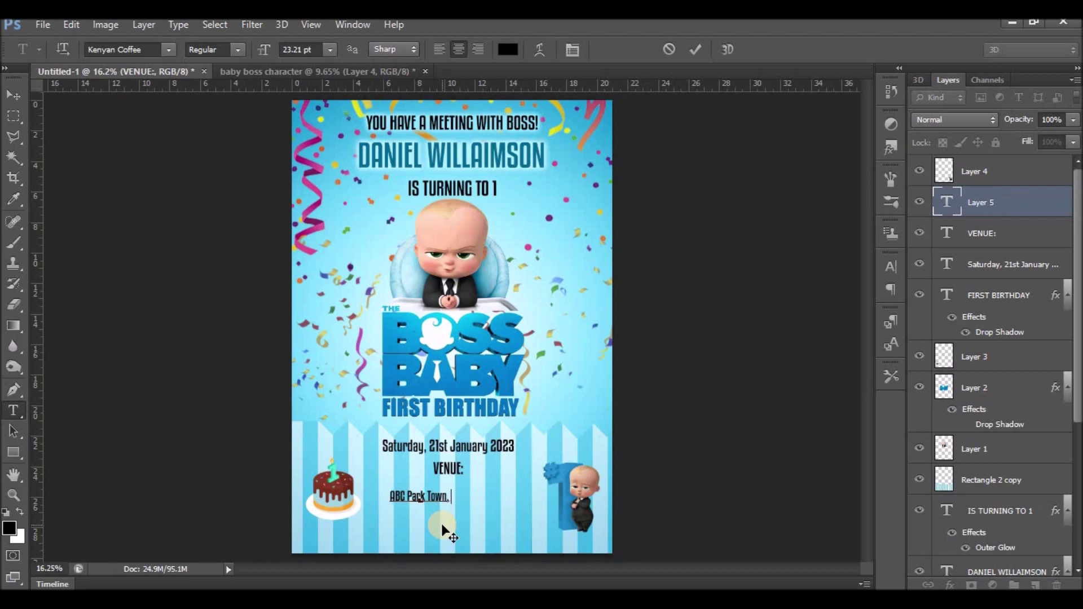
type("London")
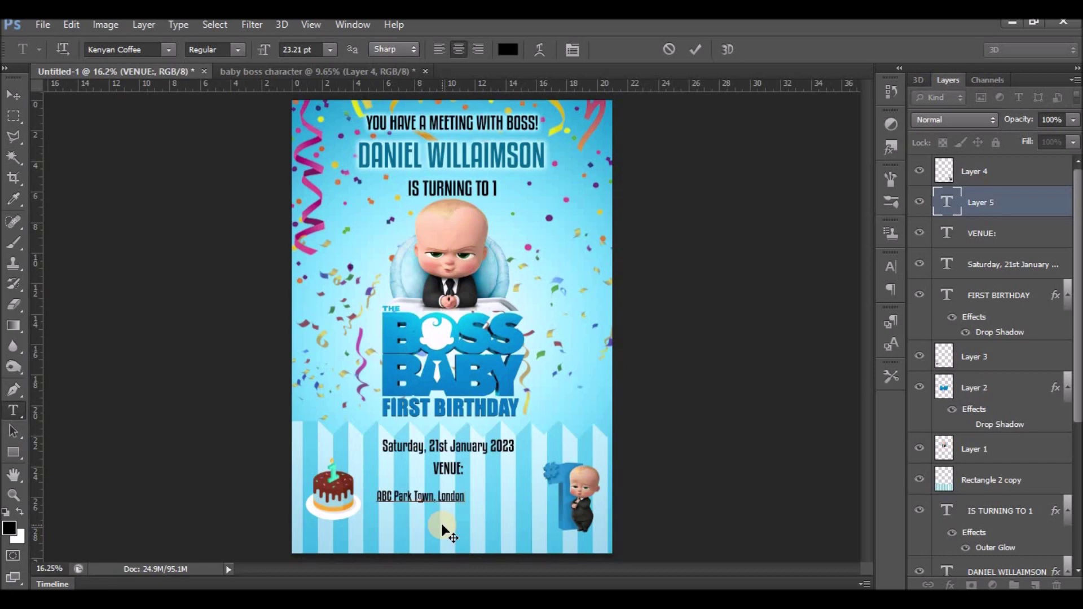
left_click(443, 530)
key("v")
left_click_drag(447, 514, 463, 509)
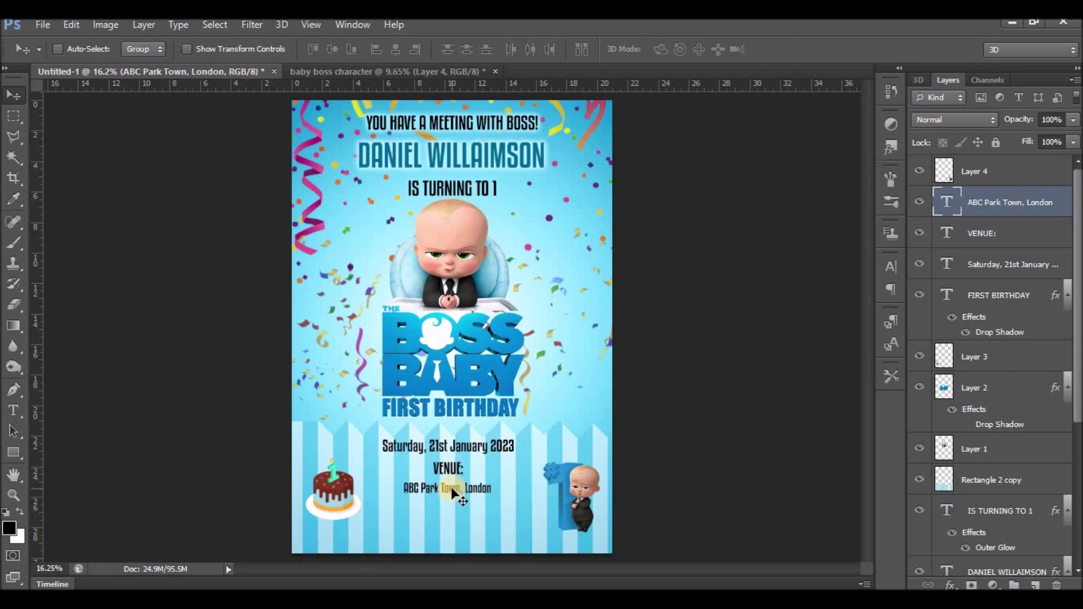
Step: Reposition the date and venue text block and nudge the striped rectangle down
key("t")
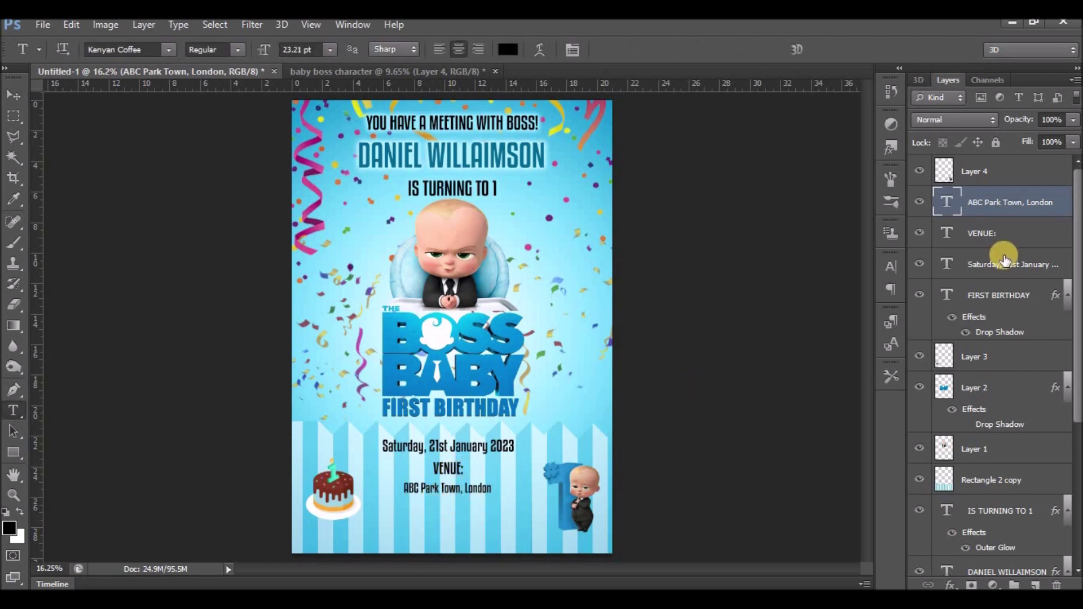
left_click(1003, 259, "shift")
left_click_drag(513, 447, 512, 471)
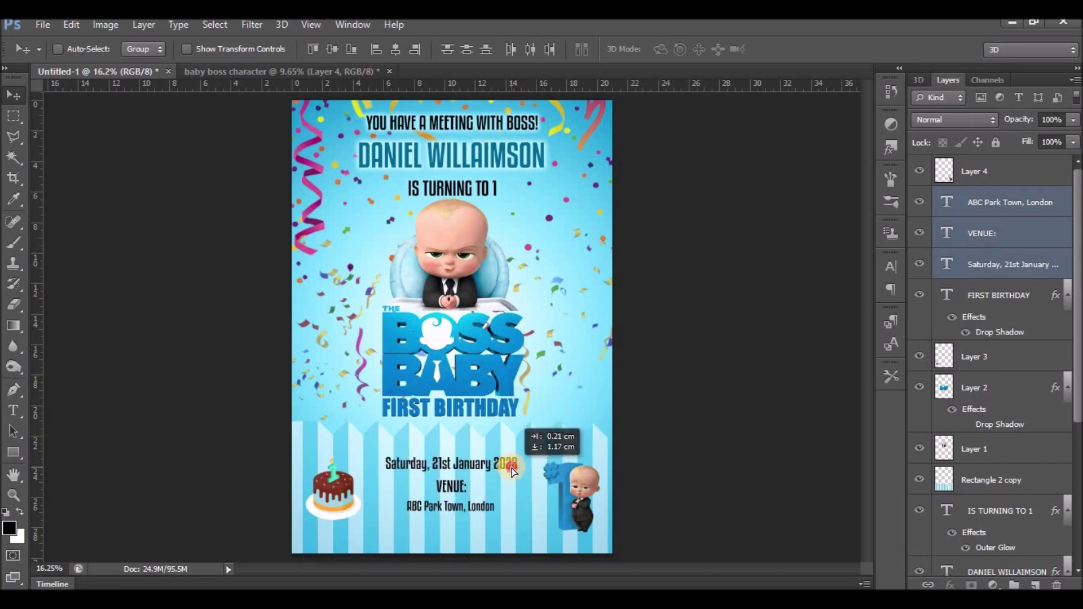
key("Up")
key("Up")
key("Up")
key("Up")
key("Up")
key("Up")
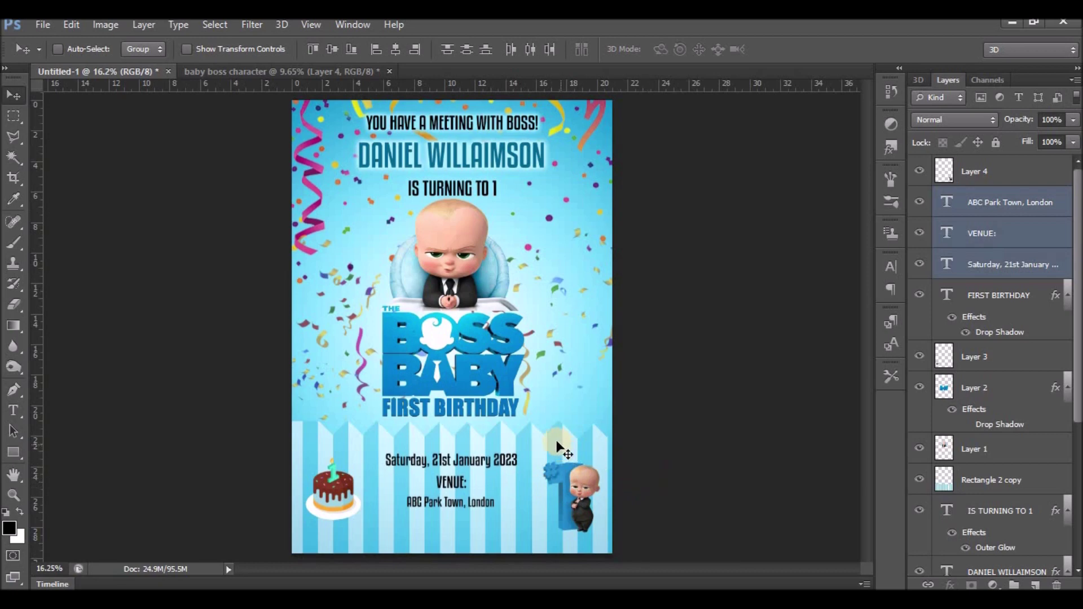
left_click(558, 442, "ctrl")
key("Down")
key("Down")
key("Down")
key("Down")
key("Down")
key("Down")
Step: Add an 'RSVP: XXXX' line under the venue address
key("t")
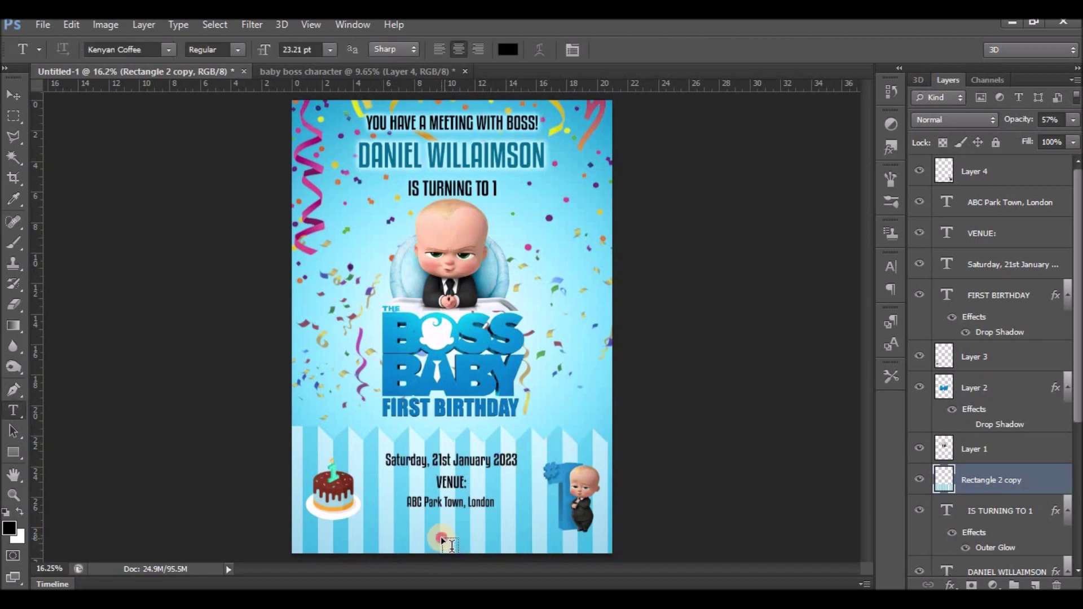
left_click(441, 534)
type("RSV")
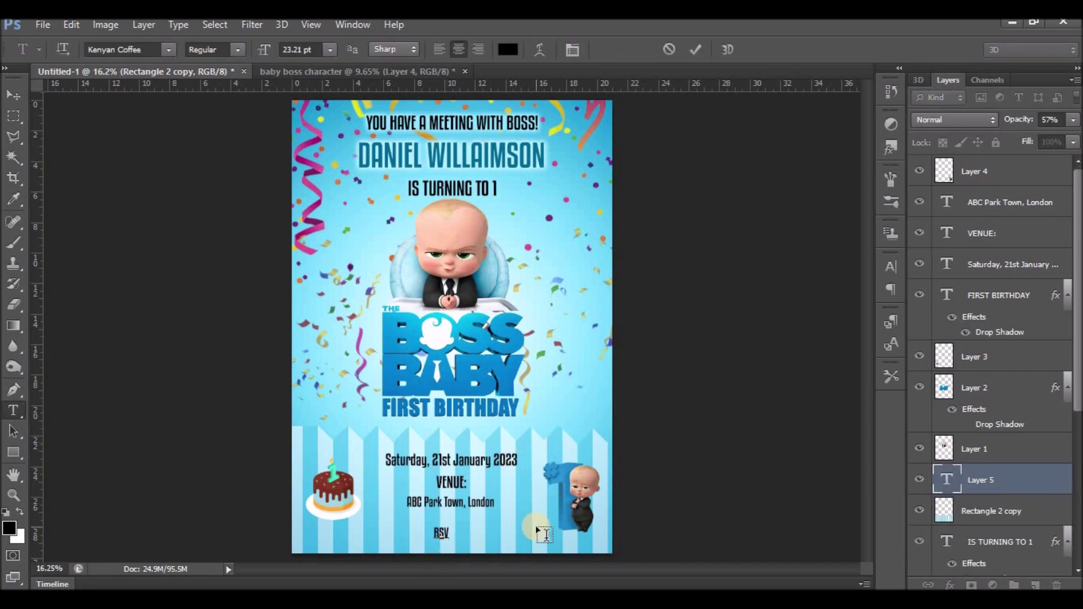
type("P: XXXX")
key("ctrl+Return")
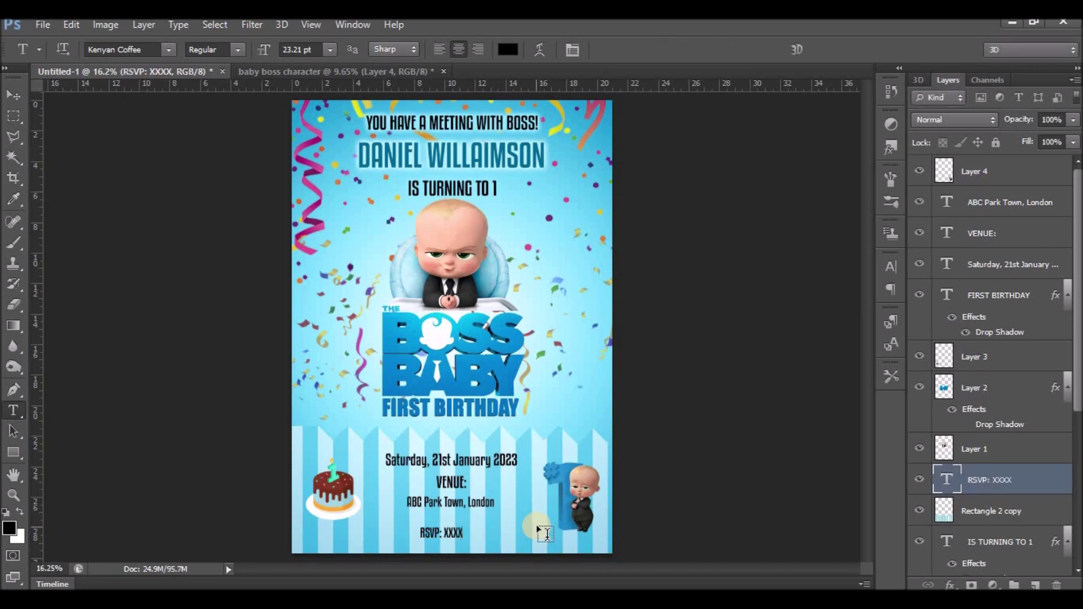
key("v")
left_click_drag(460, 544, 467, 539)
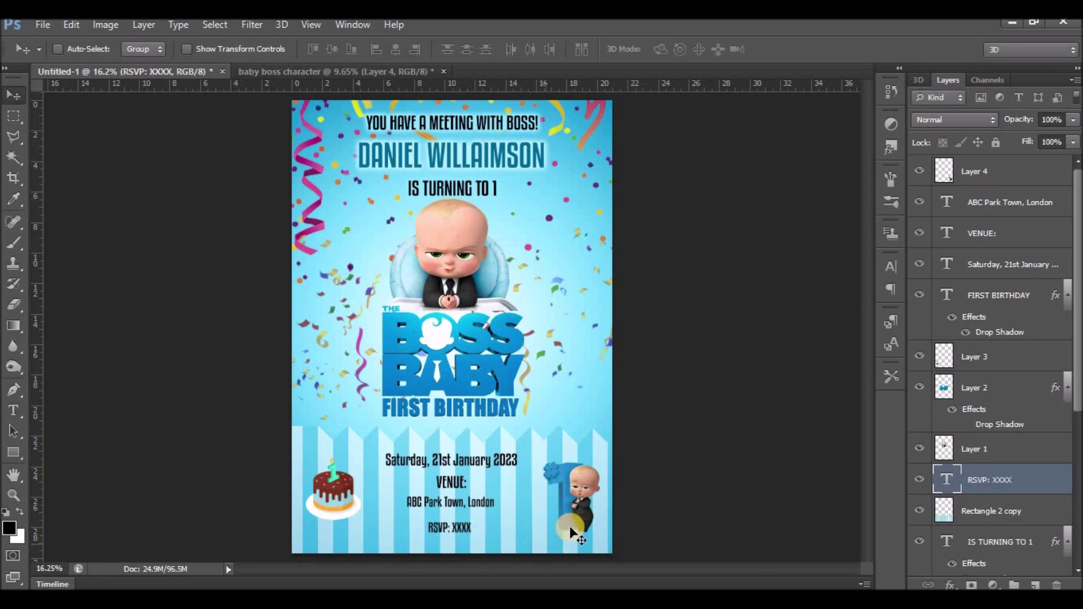
left_click(576, 504, "ctrl")
Step: Enlarge the number-one baby graphic and shift it slightly right and down
key("ctrl+t")
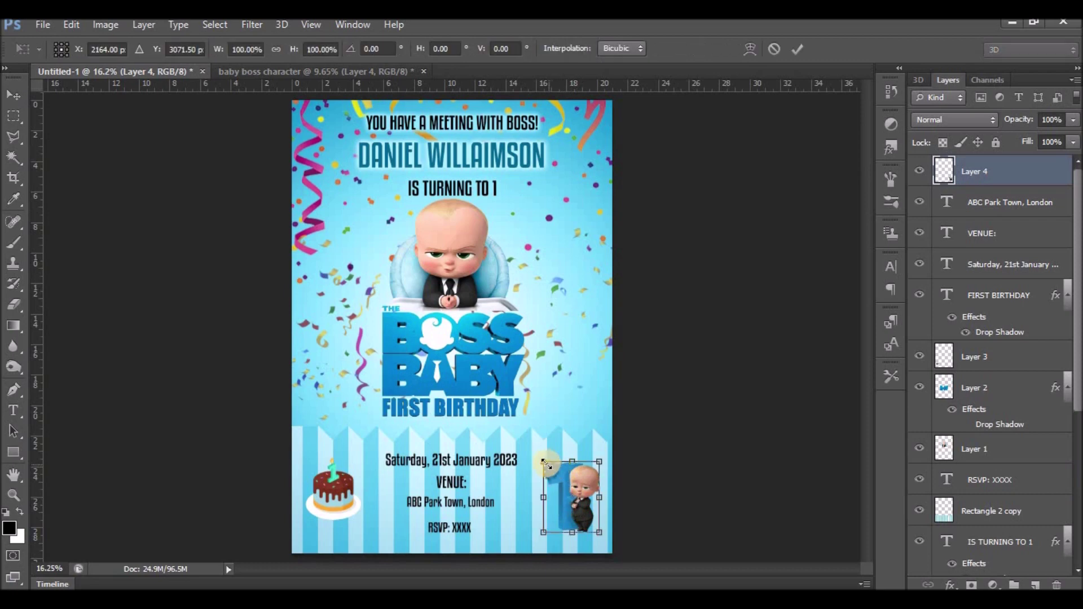
left_click_drag(544, 462, 525, 436)
key("Return")
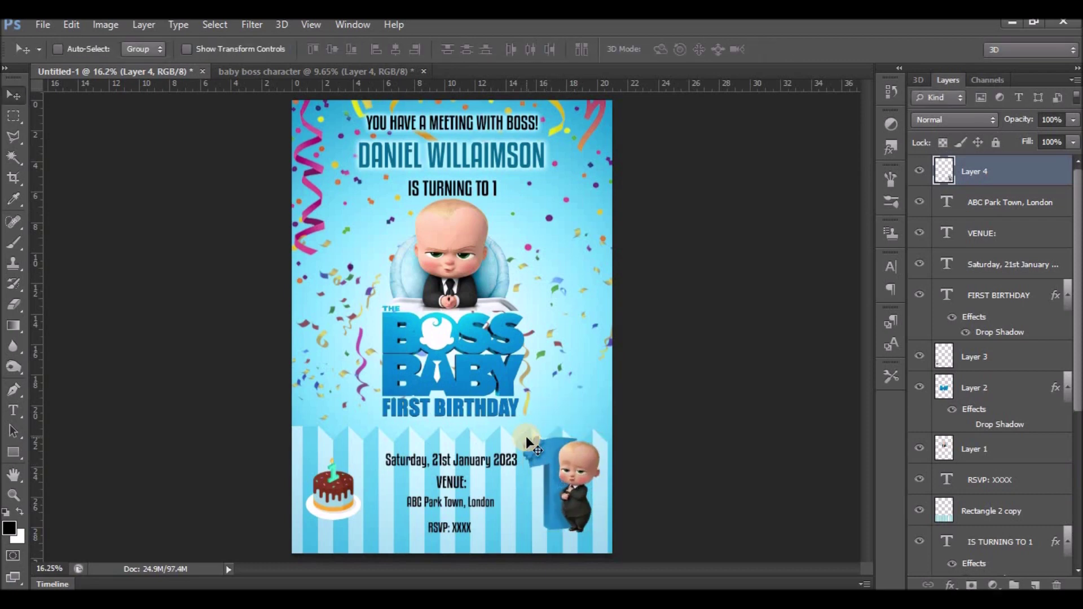
left_click_drag(559, 477, 563, 480)
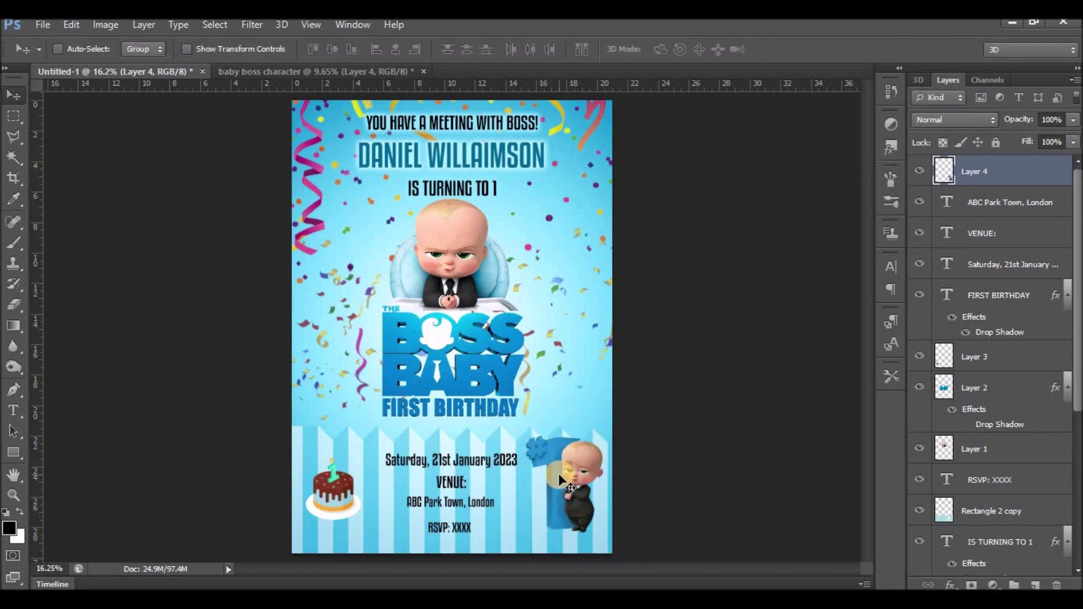
Step: Enlarge the cake to about 148% and add an empty Layer 5 above Layer 2
left_click(350, 499, "ctrl")
mouse_move(336, 489)
left_mouse_down()
mouse_move(334, 500)
mouse_move(394, 439)
left_mouse_up()
key("ctrl+t")
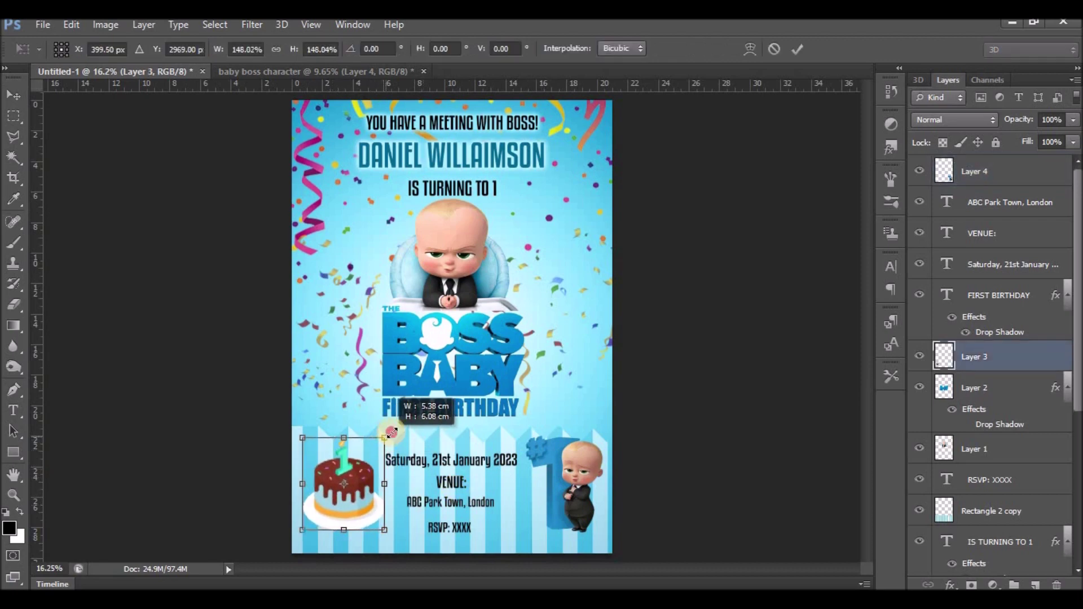
key("Return")
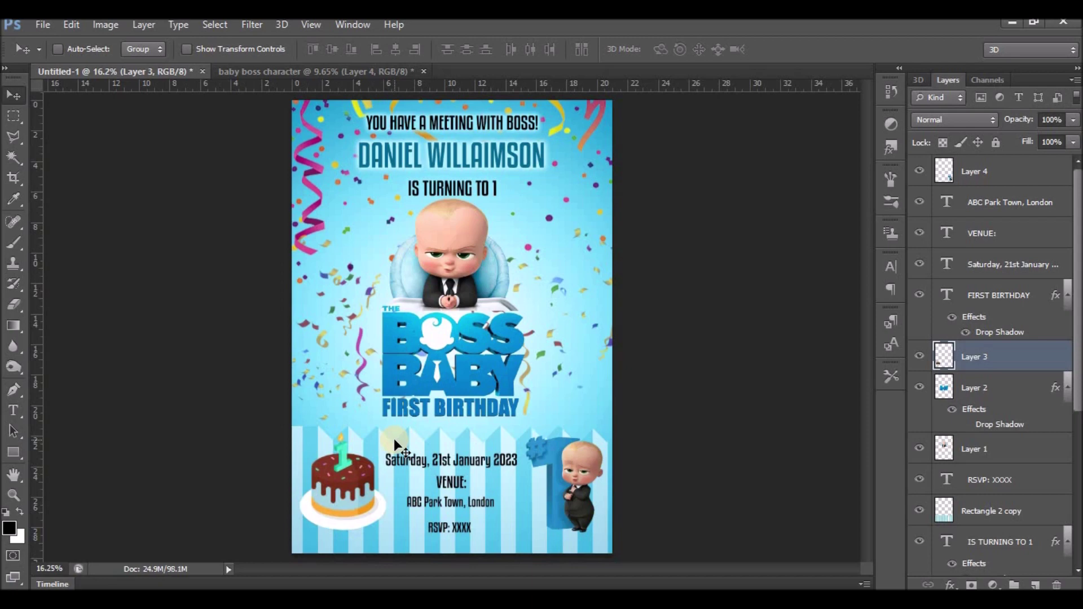
left_click(983, 402)
left_click(1035, 585)
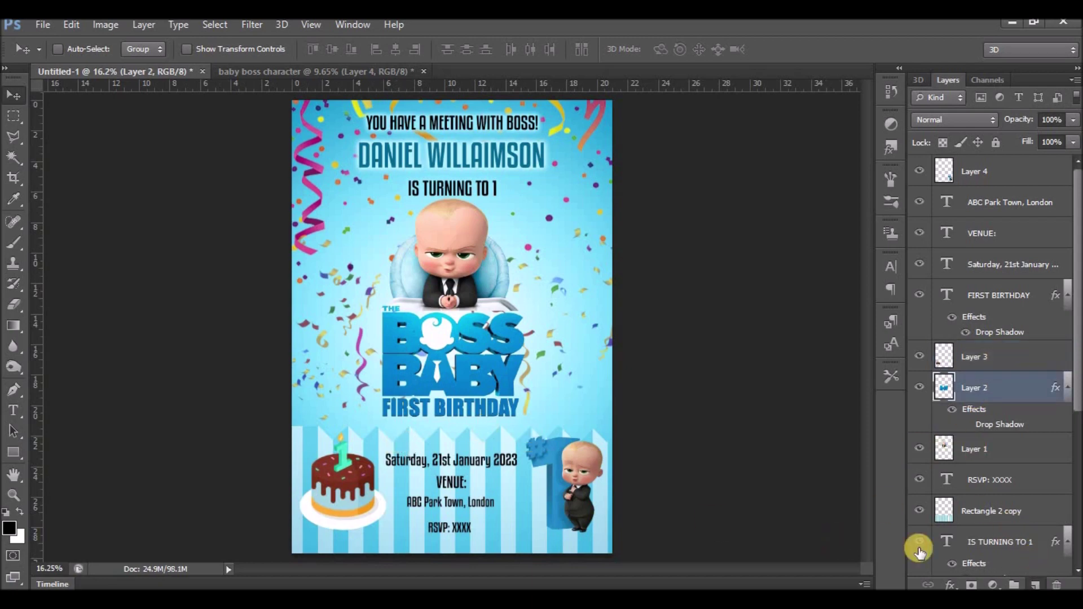
Step: Paint a soft black spot with a 319 px soft round brush
left_click(14, 242)
right_click(409, 261)
left_click(540, 371)
left_click_drag(545, 299, 555, 299)
left_click(600, 52)
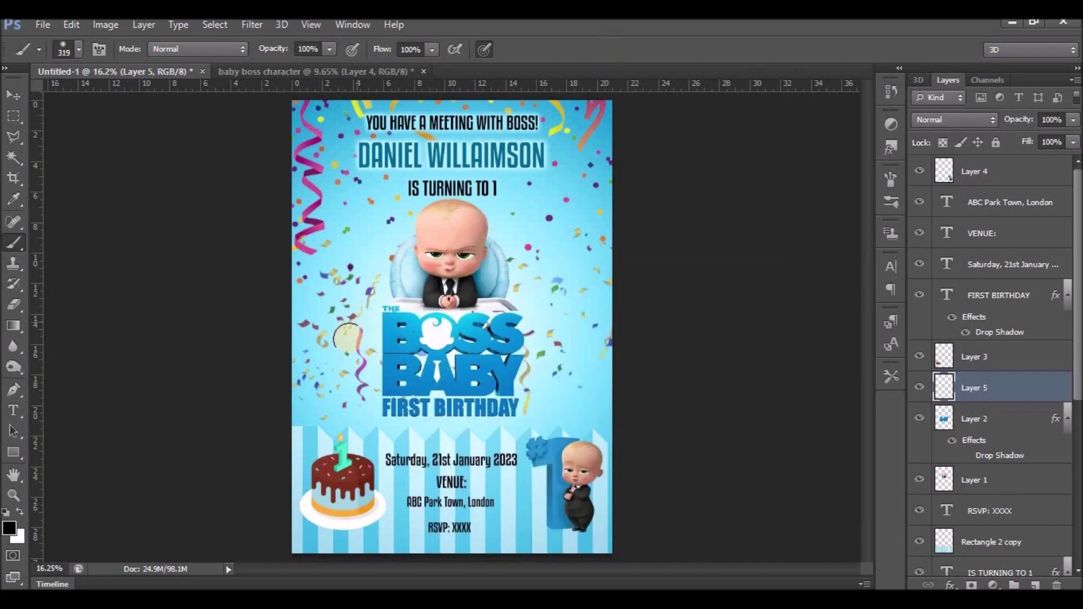
left_click_drag(403, 431, 423, 446)
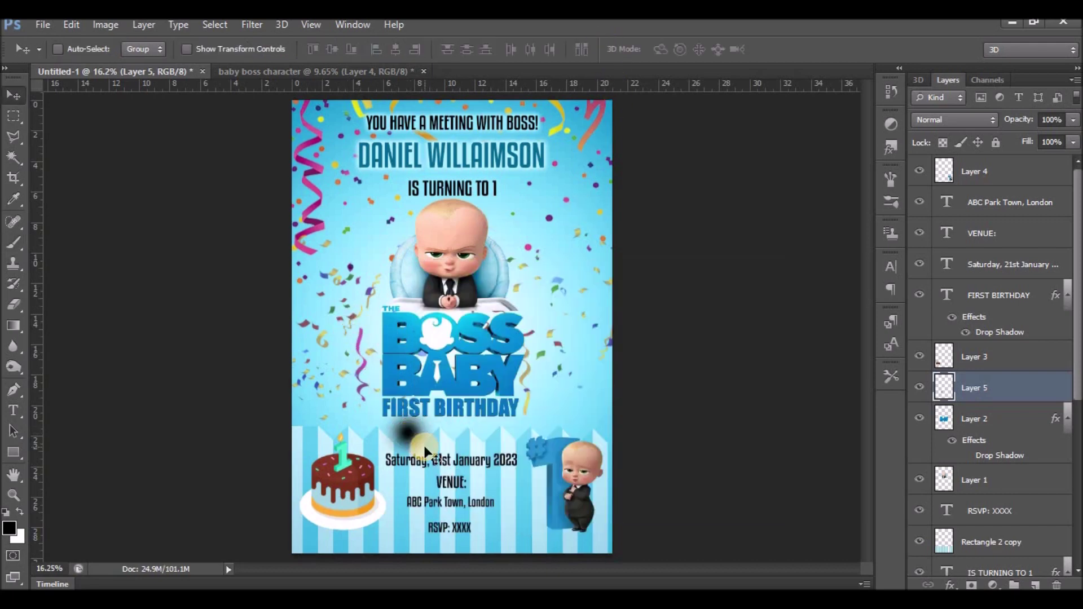
Step: Flatten the spot into a shadow under the cake and squash a copy under the baby
key("ctrl+t")
mouse_move(441, 466)
left_mouse_down()
mouse_move(476, 501)
mouse_move(369, 520)
mouse_move(402, 524)
mouse_move(394, 519)
left_mouse_up()
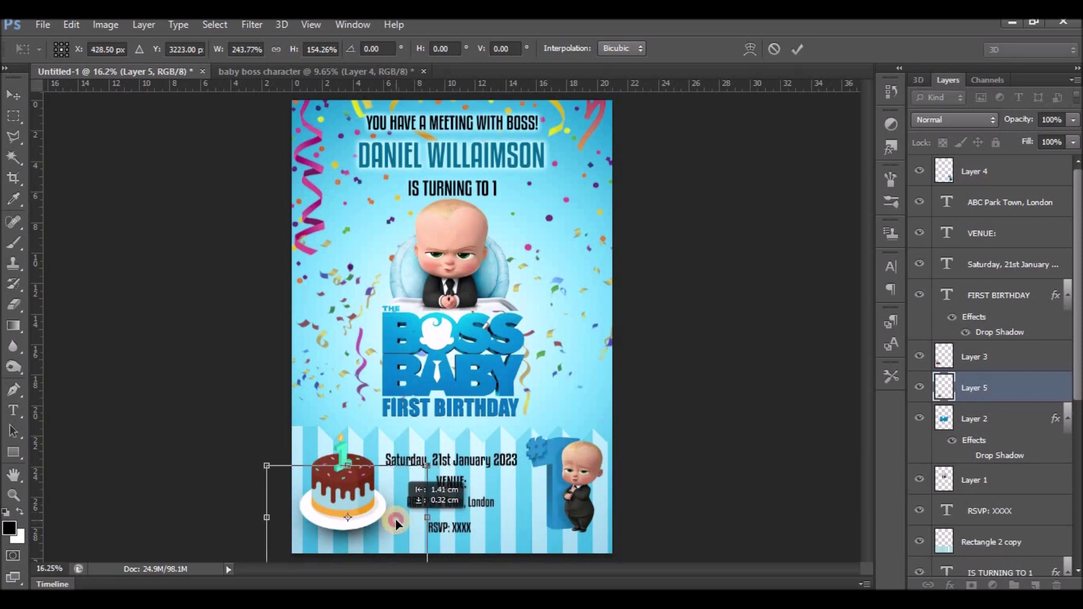
mouse_move(427, 466)
left_mouse_down()
mouse_move(377, 497)
mouse_move(391, 513)
mouse_move(421, 478)
mouse_move(394, 499)
left_mouse_up()
key("Return")
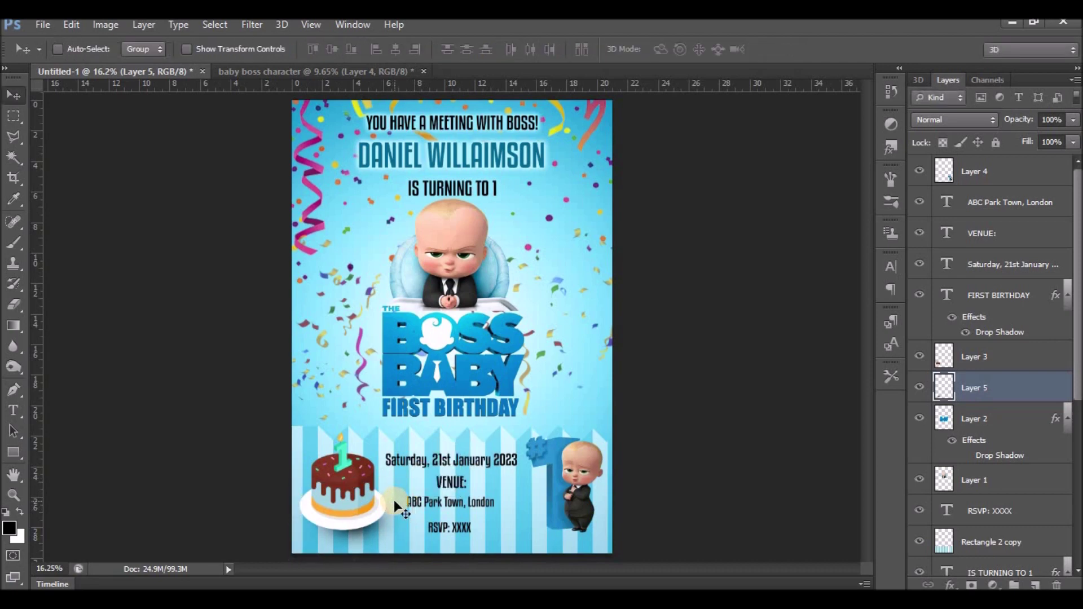
mouse_move(415, 492)
left_mouse_down()
mouse_move(599, 503)
mouse_move(601, 533)
mouse_move(602, 512)
left_mouse_up()
key("ctrl+t")
key("Return")
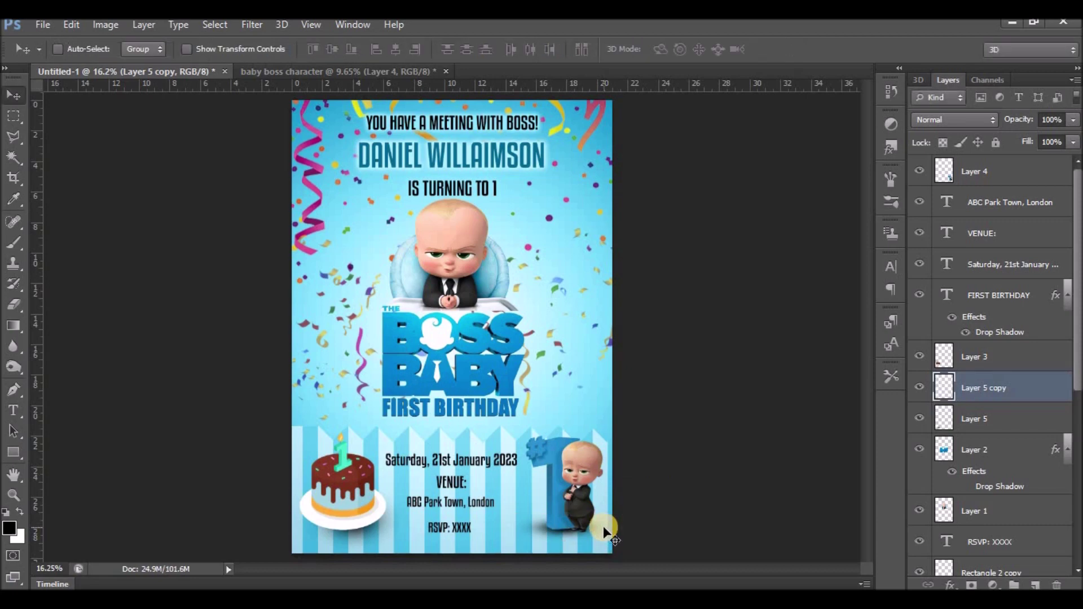